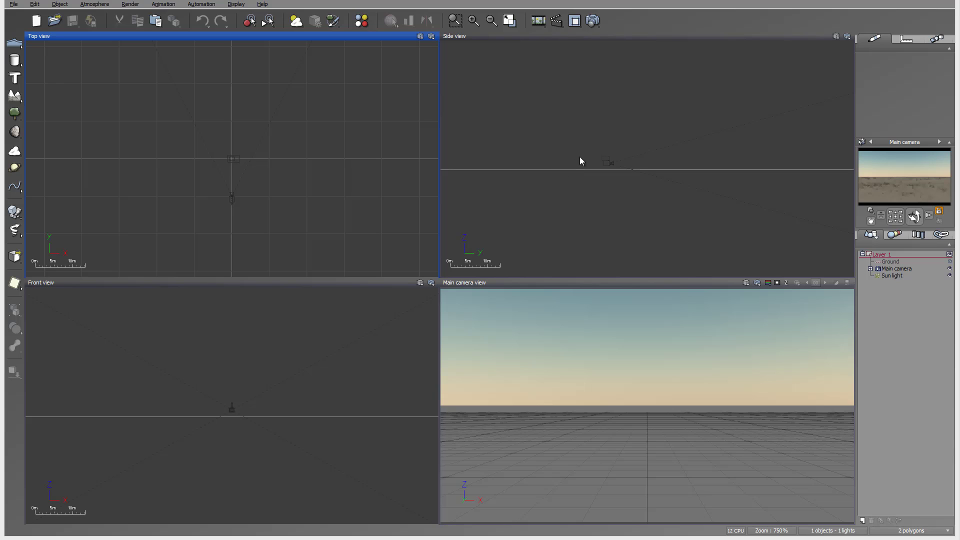
Pan the orthographic viewports so the main camera sits nearer each view's centre
right_click_drag(650, 146, 617, 173)
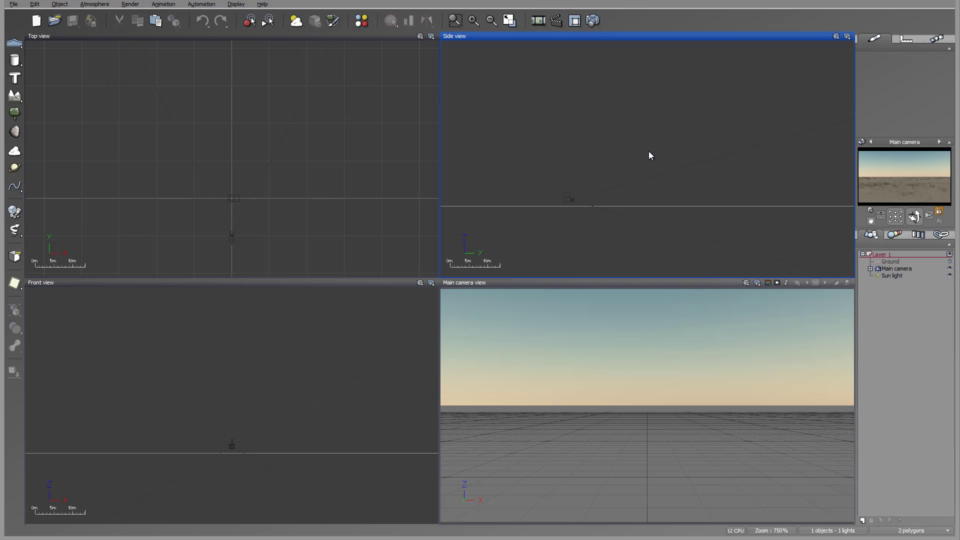
Open the Atmosphere Editor and view the atmosphere model list, leaving Standard spectral selected
left_click(105, 6)
left_click(89, 68)
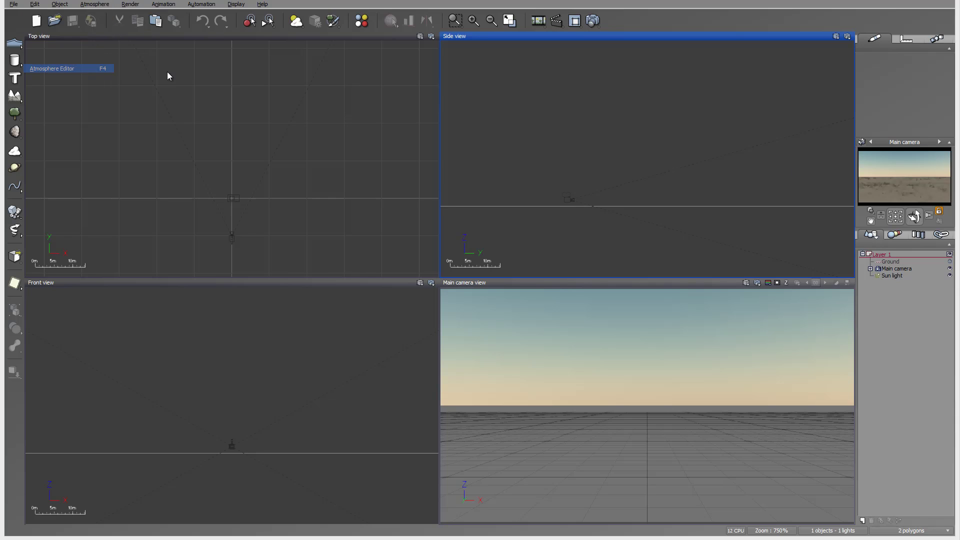
left_click(363, 105)
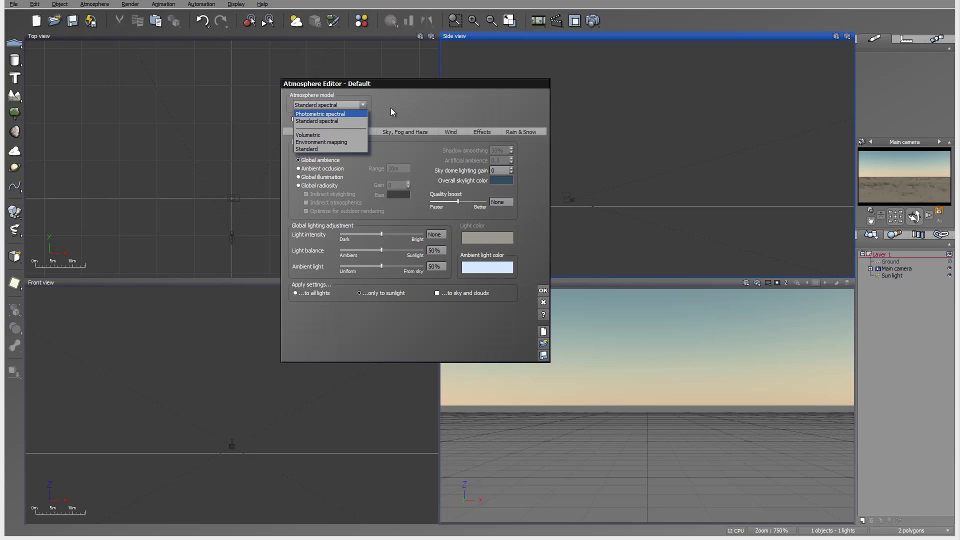
left_click(435, 105)
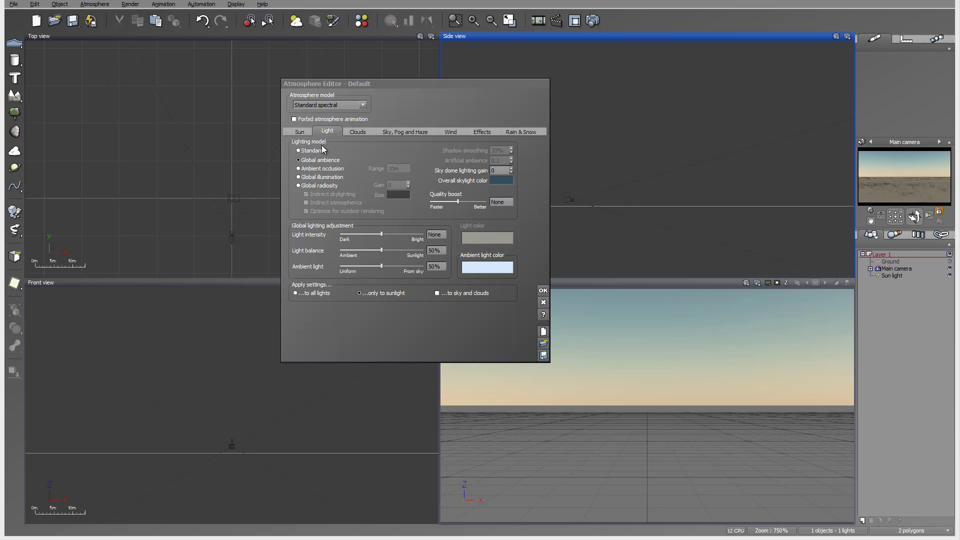
Reposition the Atmosphere Editor window on screen
left_click_drag(437, 102, 475, 101)
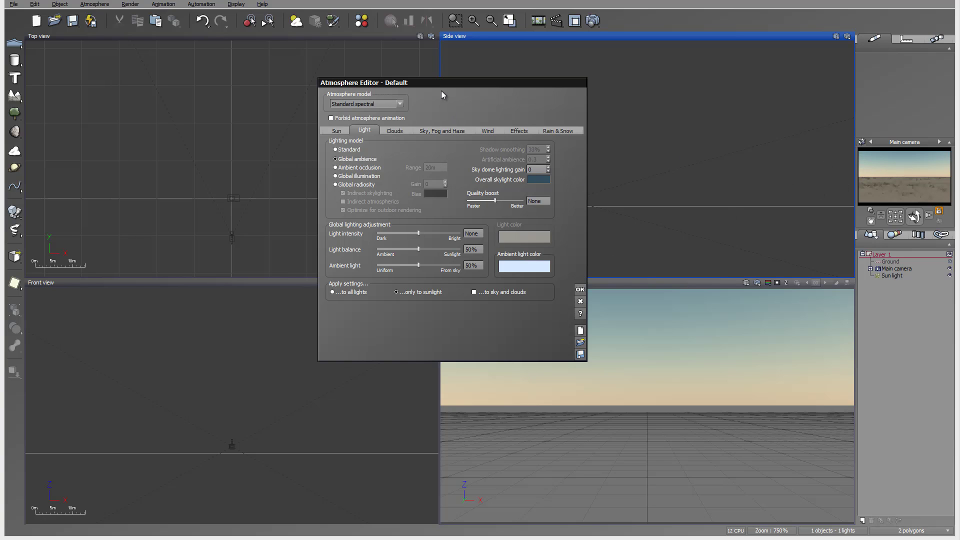
left_click_drag(443, 93, 464, 82)
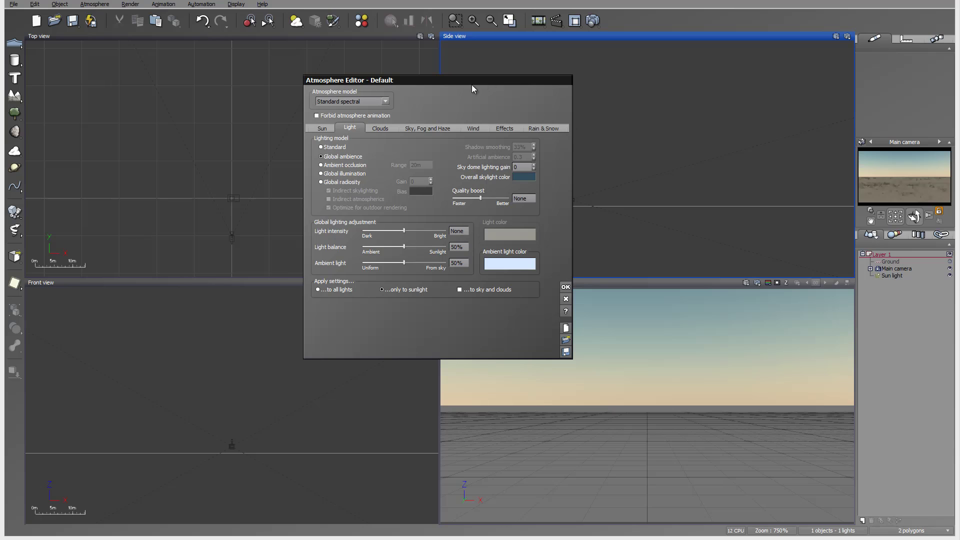
left_click_drag(465, 86, 431, 95)
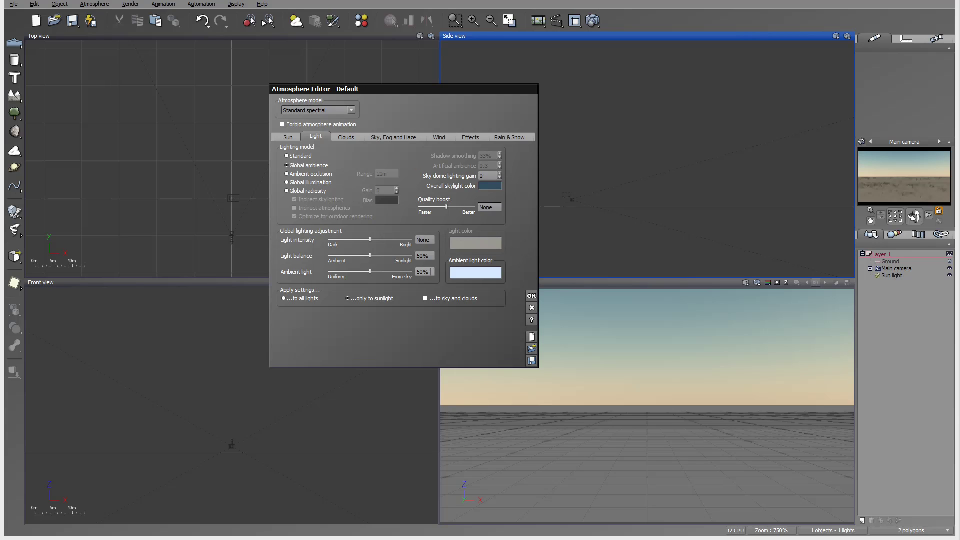
Discard the editor and load the Photometric 'Noon' atmosphere preset
left_click(532, 310)
left_click(95, 4)
left_click(103, 14)
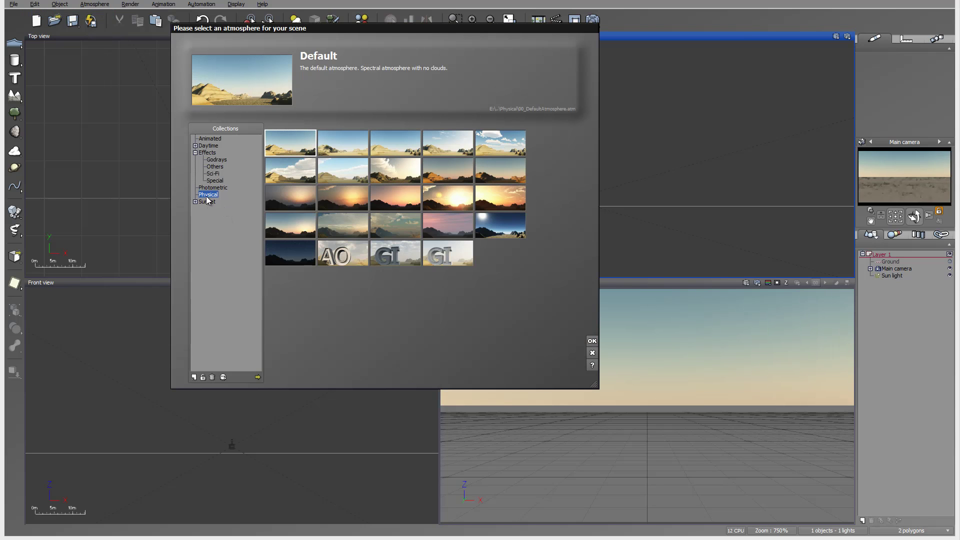
left_click(214, 188)
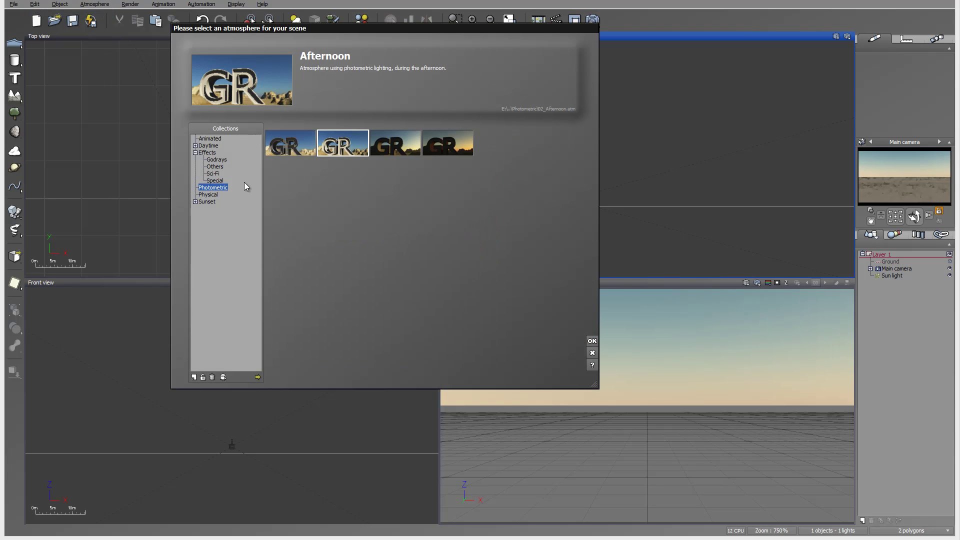
left_click(299, 141)
left_click(592, 341)
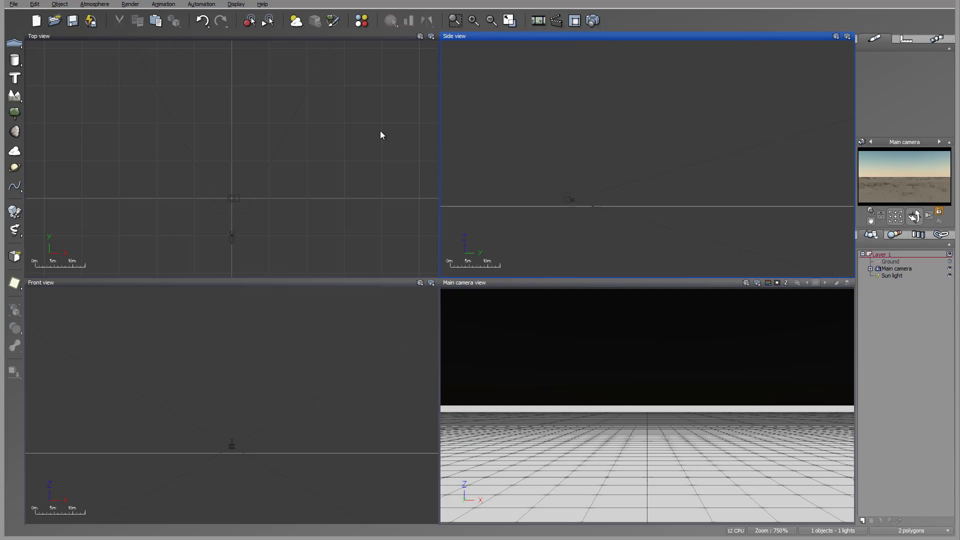
In the Atmosphere Editor, briefly allow photometric overriding, then turn it back off
left_click(94, 4)
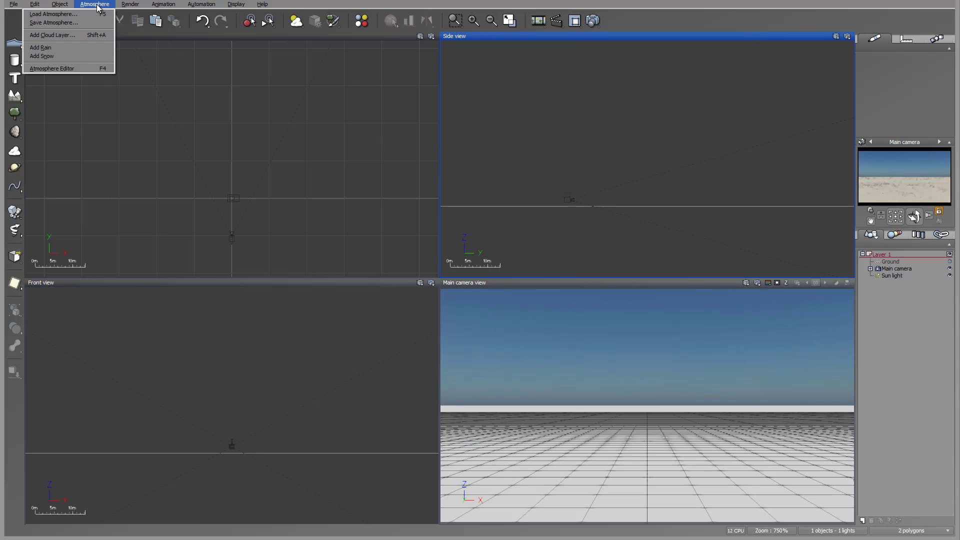
left_click(85, 70)
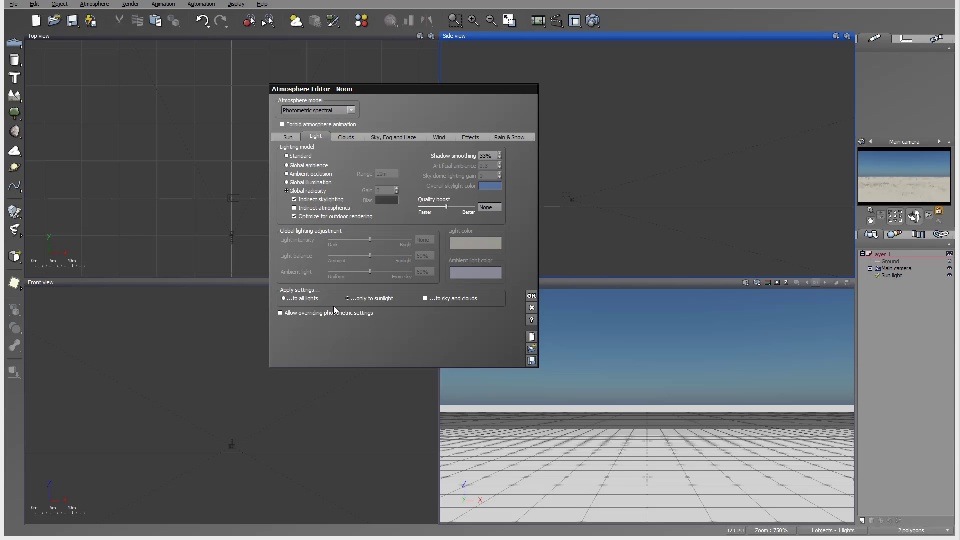
left_click(279, 313)
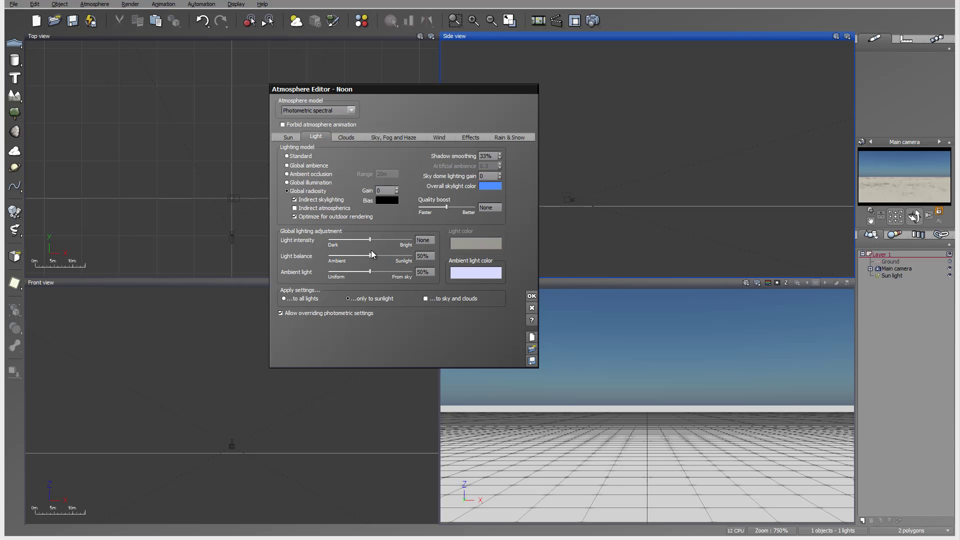
mouse_move(387, 249)
left_mouse_down()
mouse_move(422, 249)
mouse_move(391, 249)
left_mouse_up()
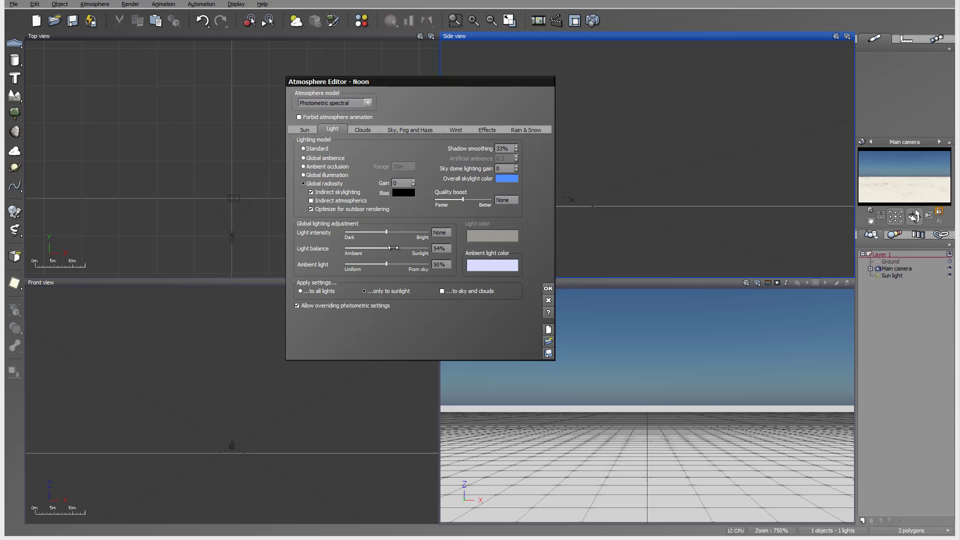
left_click(299, 305)
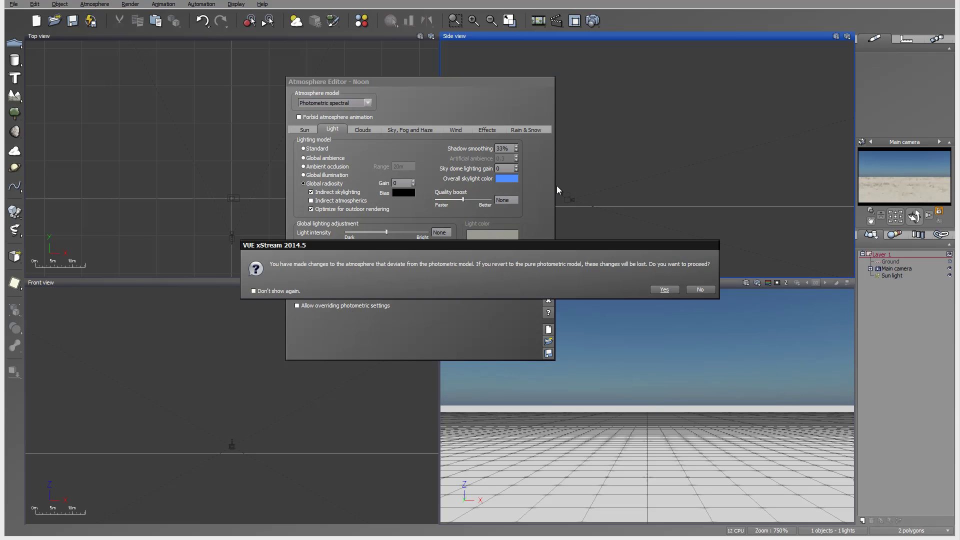
left_click(664, 289)
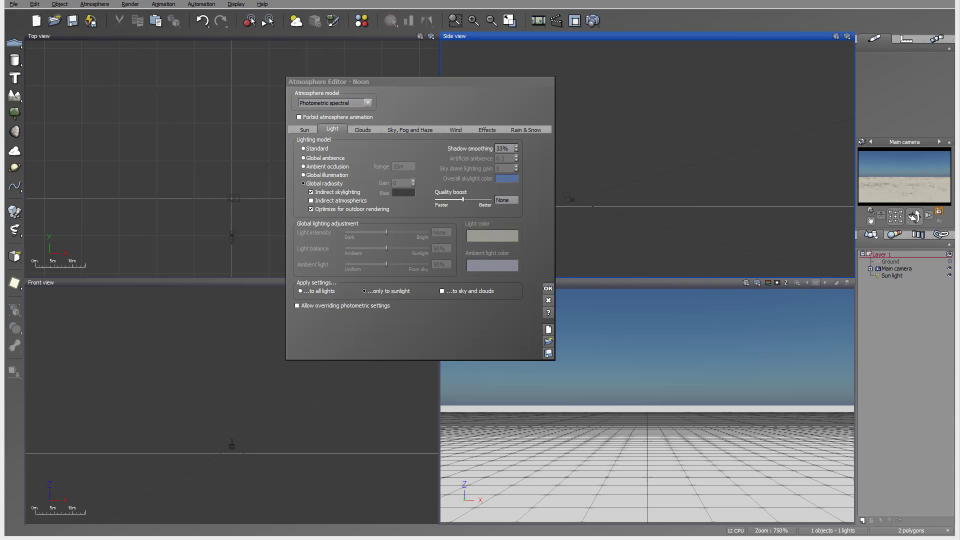
Switch the Noon atmosphere to Standard spectral, letting sky and haze values auto-adjust
left_click(408, 131)
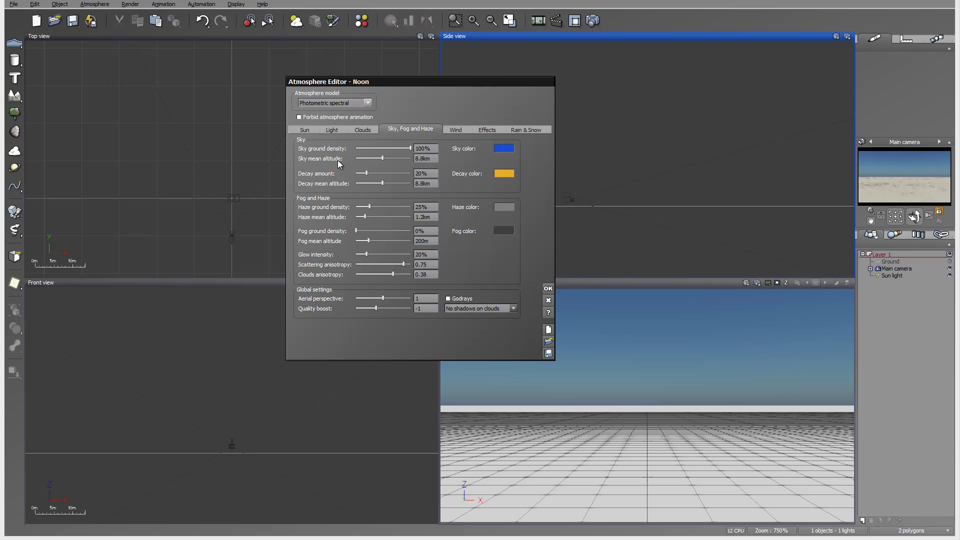
left_click(370, 105)
left_click(336, 119)
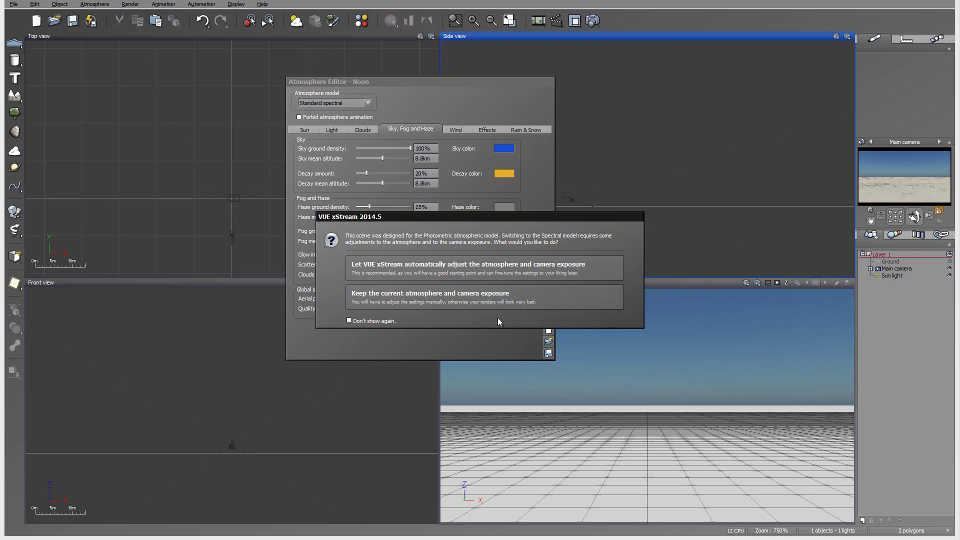
left_click(490, 266)
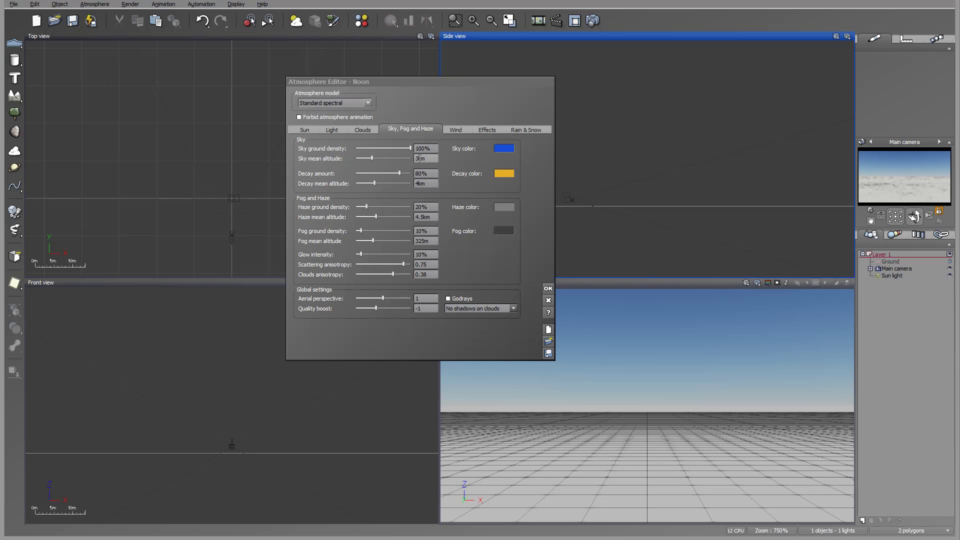
Switch the atmosphere model back to Photometric spectral
left_click(369, 103)
left_click(343, 113)
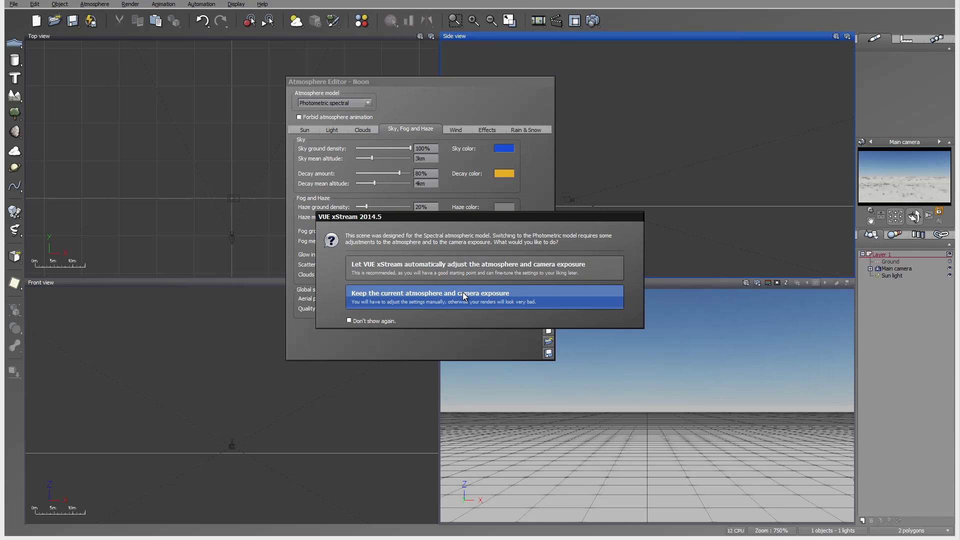
left_click(458, 266)
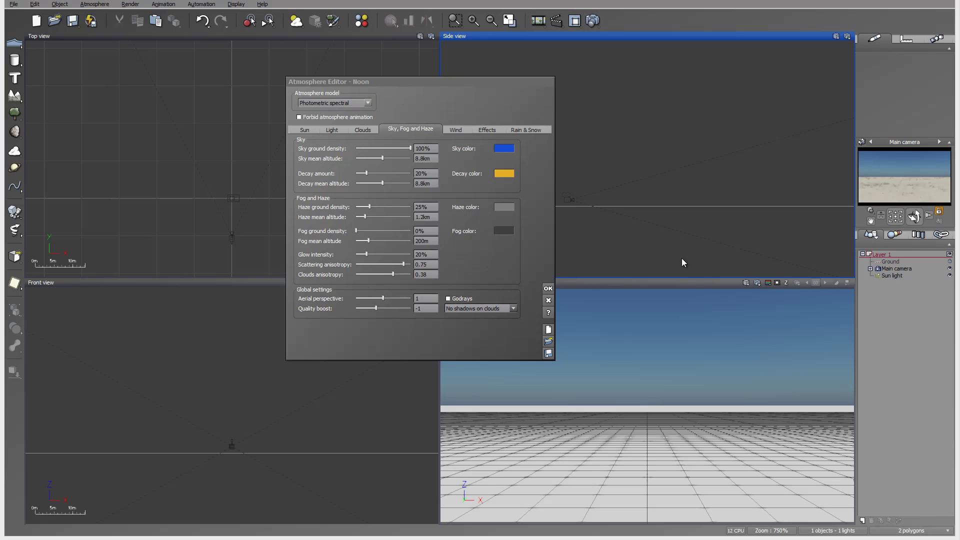
Open the main camera's Advanced Camera Options and push the exposure higher
double_click(884, 268)
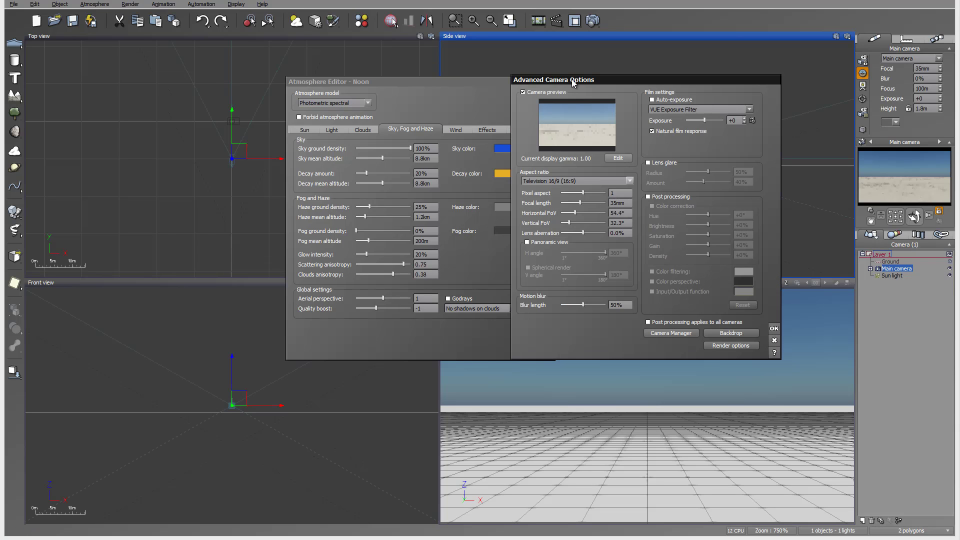
left_click_drag(587, 79, 551, 73)
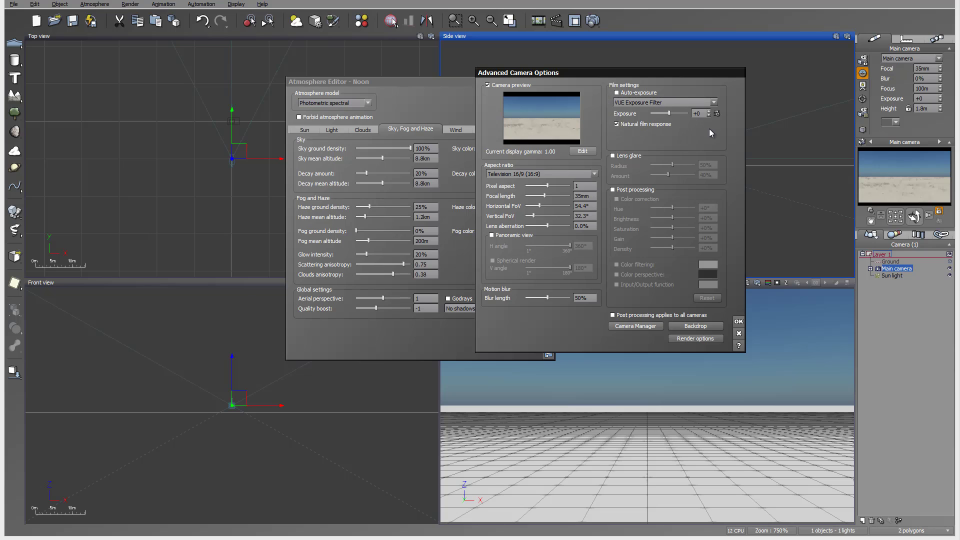
left_click(713, 102)
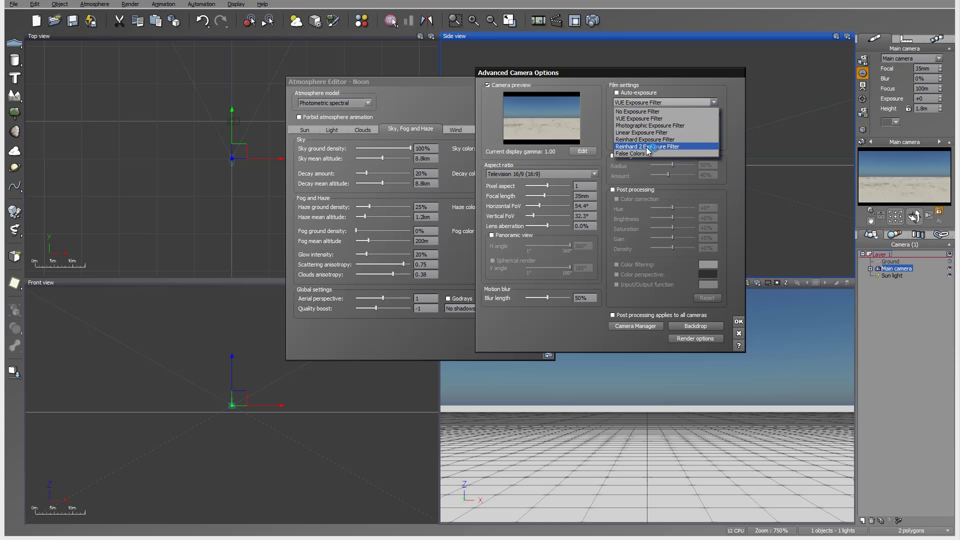
left_click(700, 95)
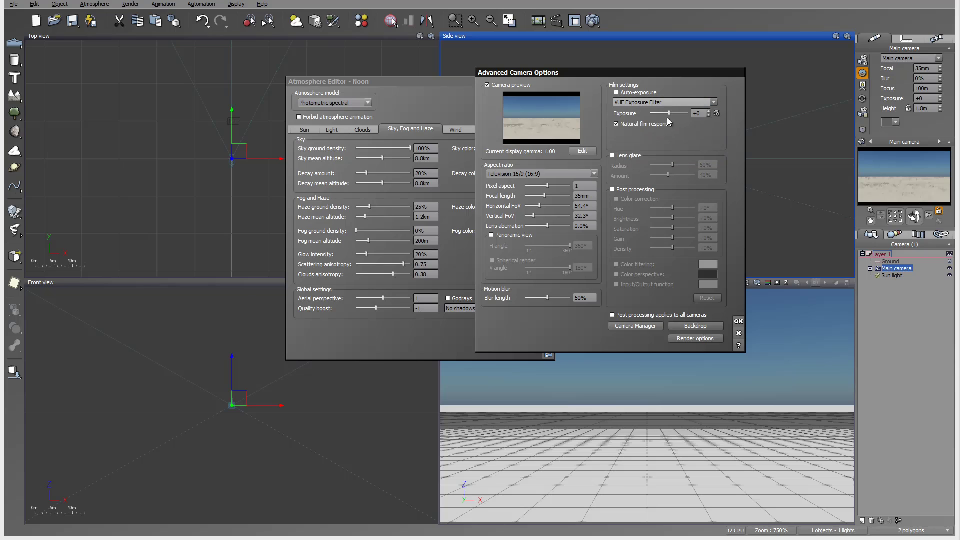
mouse_move(670, 116)
left_mouse_down()
mouse_move(680, 114)
mouse_move(673, 118)
left_mouse_up()
Reset the camera exposure from +3.2 to 0 and close the camera options
left_click(718, 115)
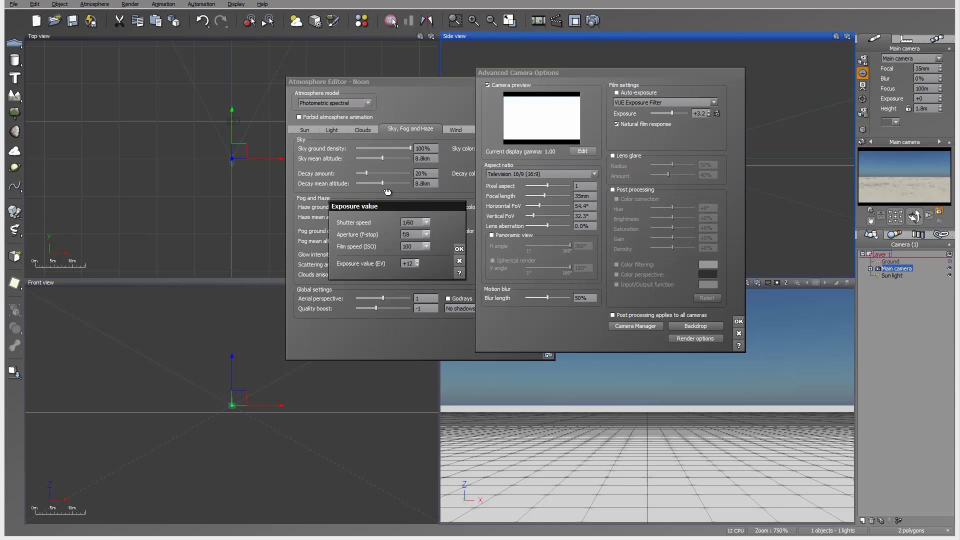
left_click_drag(388, 192, 377, 166)
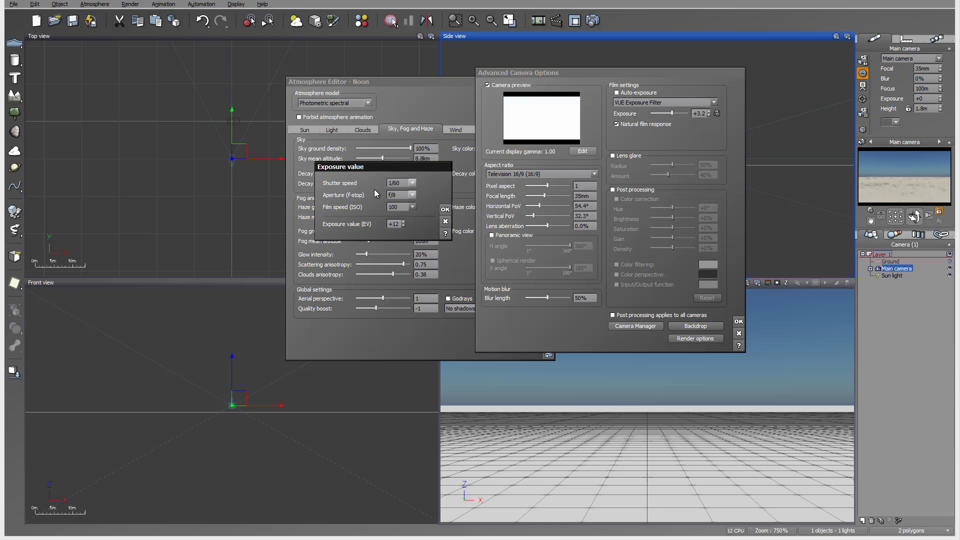
left_click(445, 221)
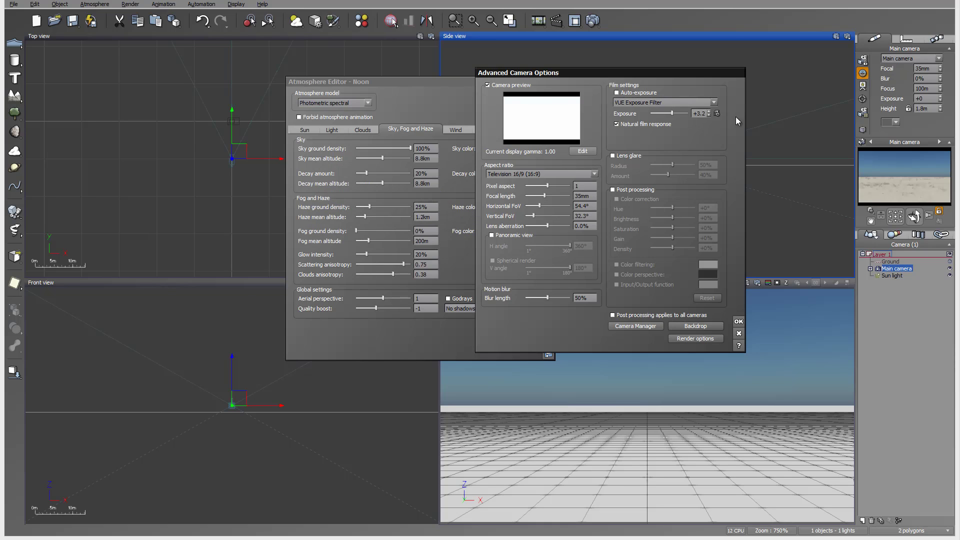
double_click(699, 114)
type("0")
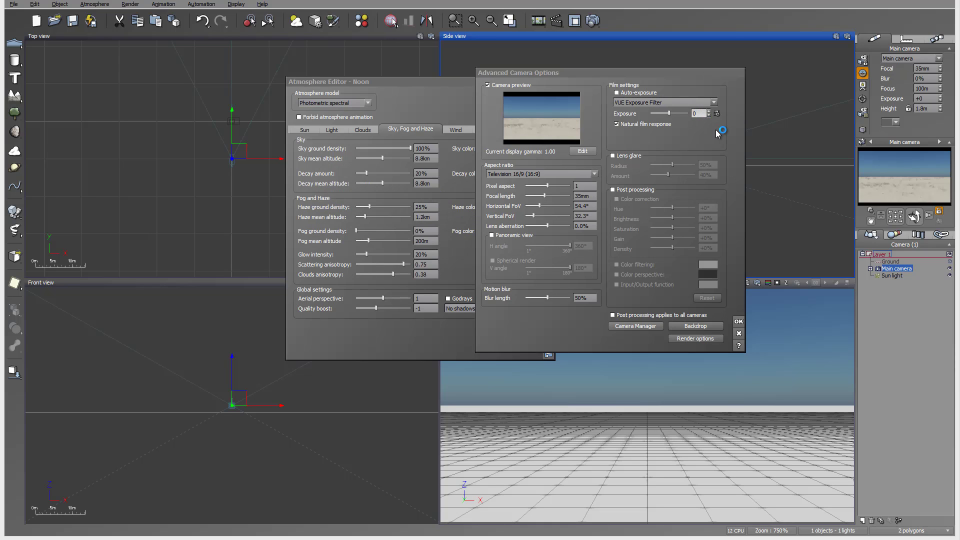
left_click(739, 332)
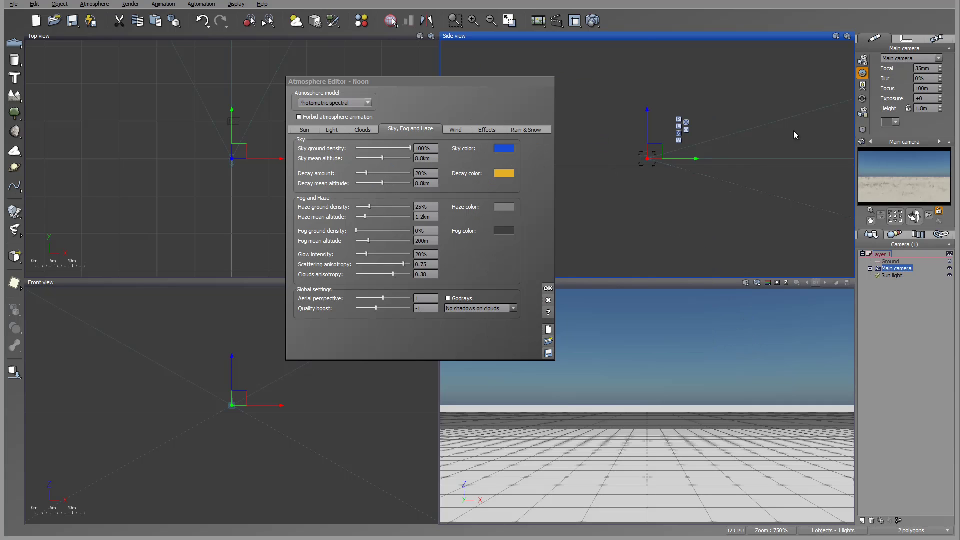
Switch the Noon atmosphere to Standard spectral and answer the confirmation, leaving exposure at -4
left_click(360, 103)
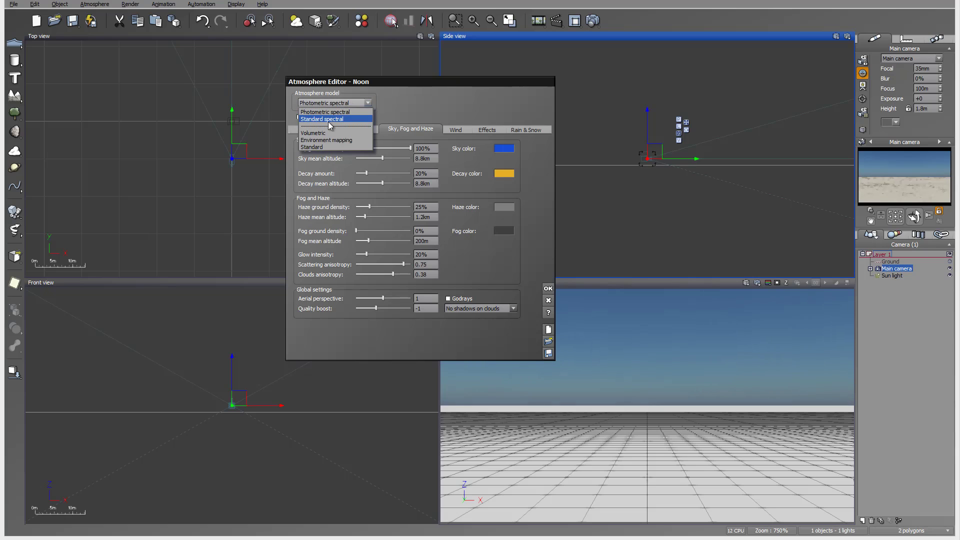
left_click(331, 120)
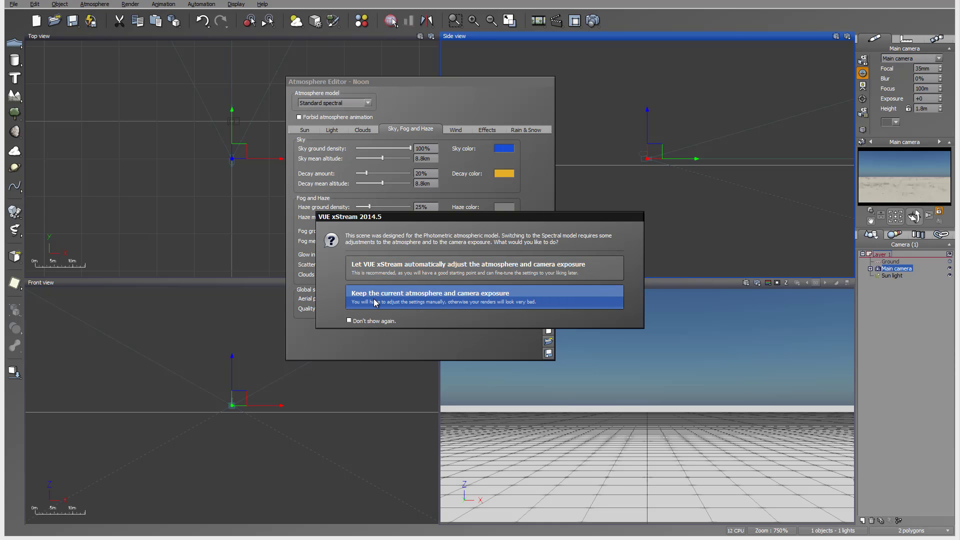
left_click(464, 298)
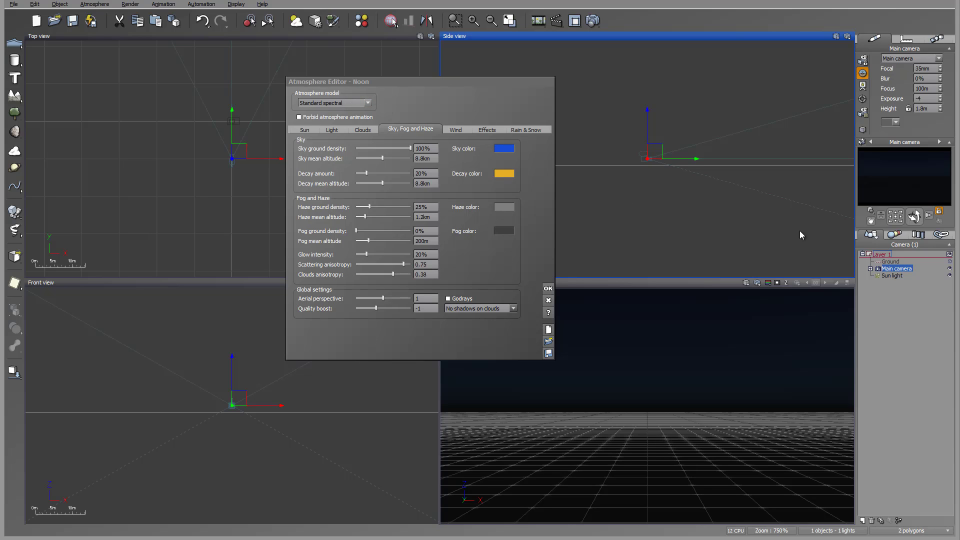
Change the main camera's exposure from -4 to 0
double_click(896, 268)
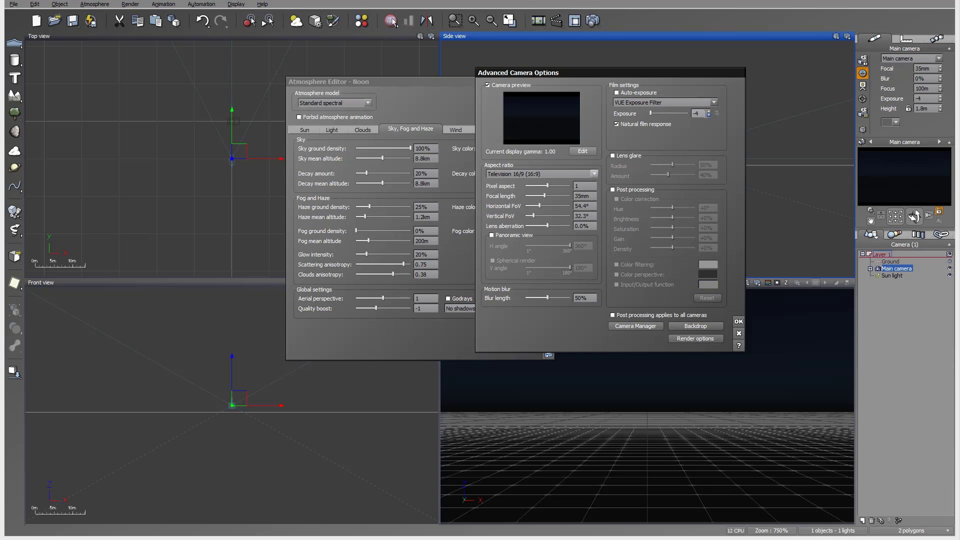
double_click(697, 114)
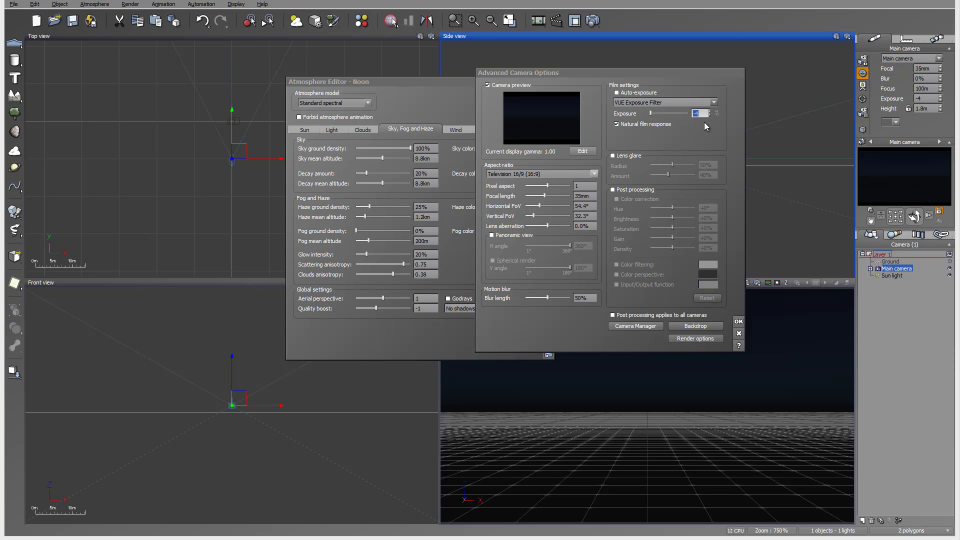
type("0")
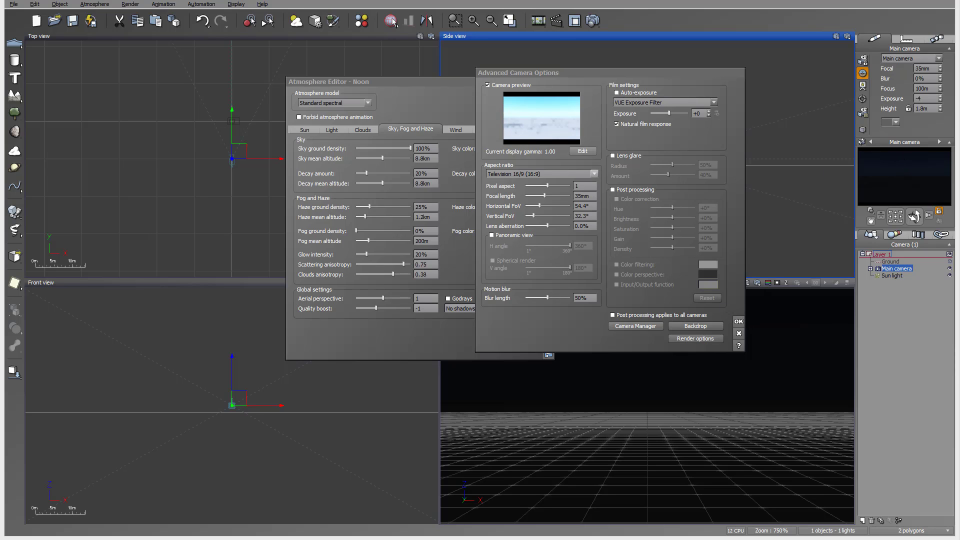
key("Return")
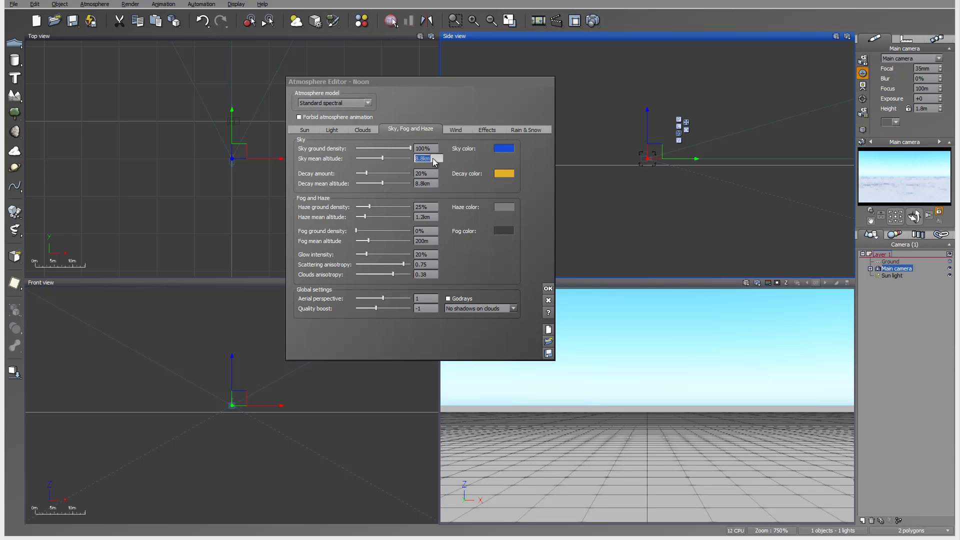
Set sky mean altitude to 4km and lower decay mean altitude to 1.995km
type("4km")
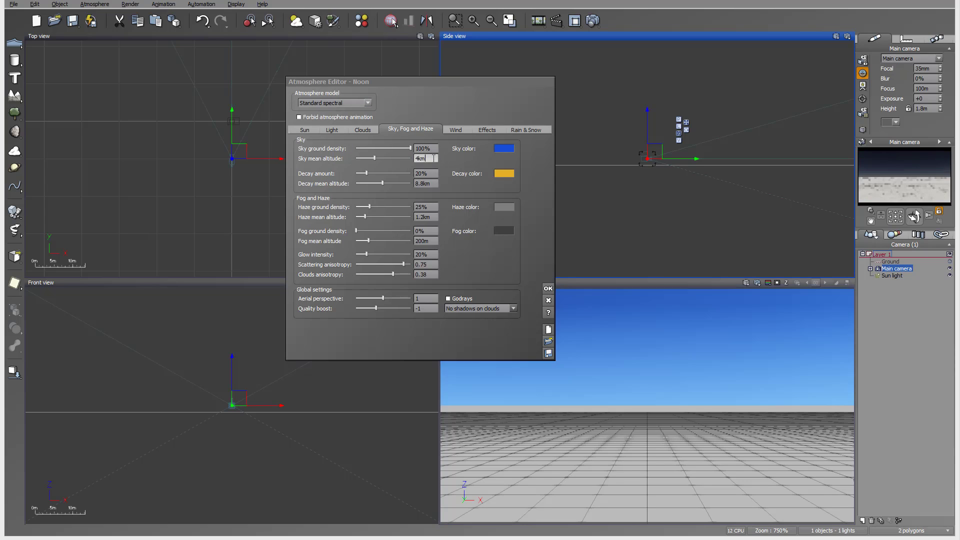
mouse_move(383, 183)
left_mouse_down()
mouse_move(367, 183)
mouse_move(382, 173)
left_mouse_up()
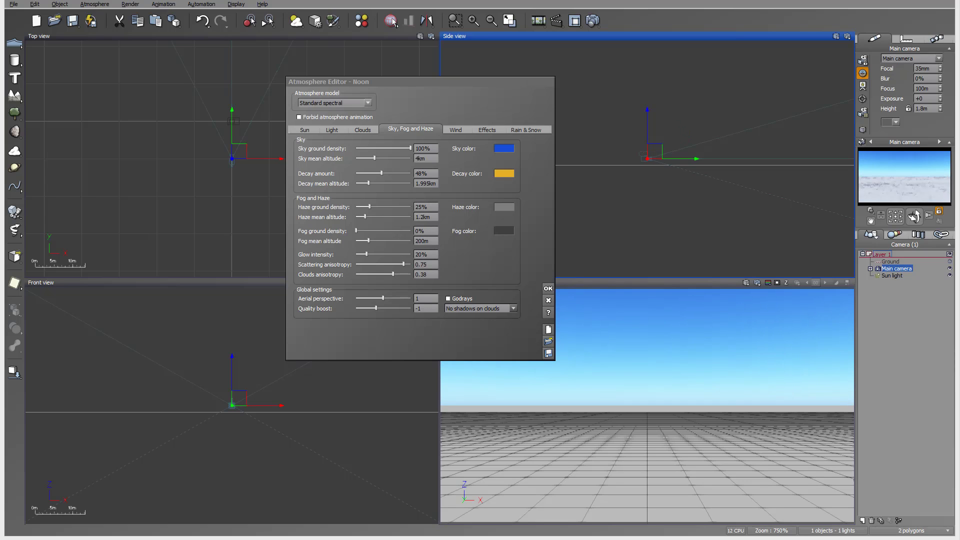
Switch the atmosphere back to Photometric spectral, keeping the current settings
left_click(362, 103)
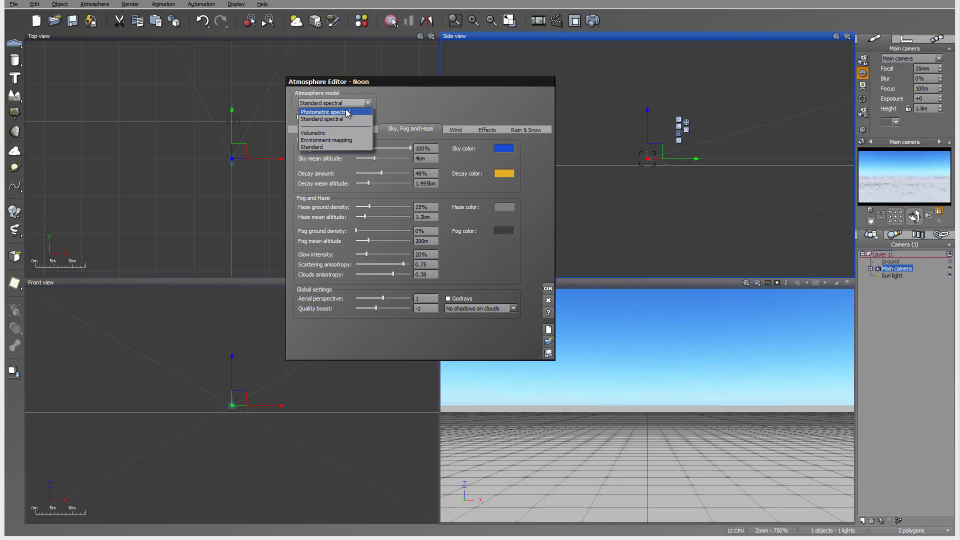
left_click(346, 109)
left_click(493, 293)
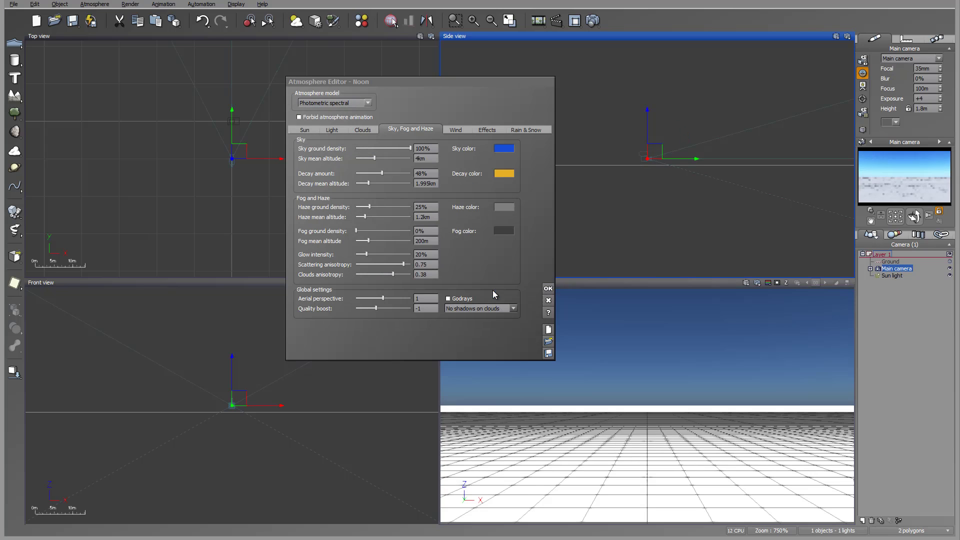
Change the main camera's exposure from +4 to 0
double_click(903, 270)
double_click(703, 114)
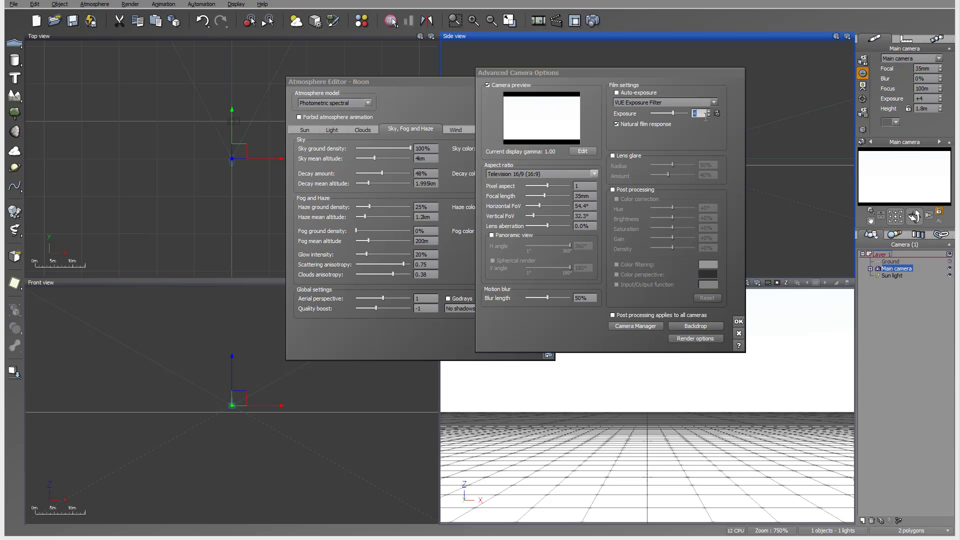
type("0")
left_click(737, 322)
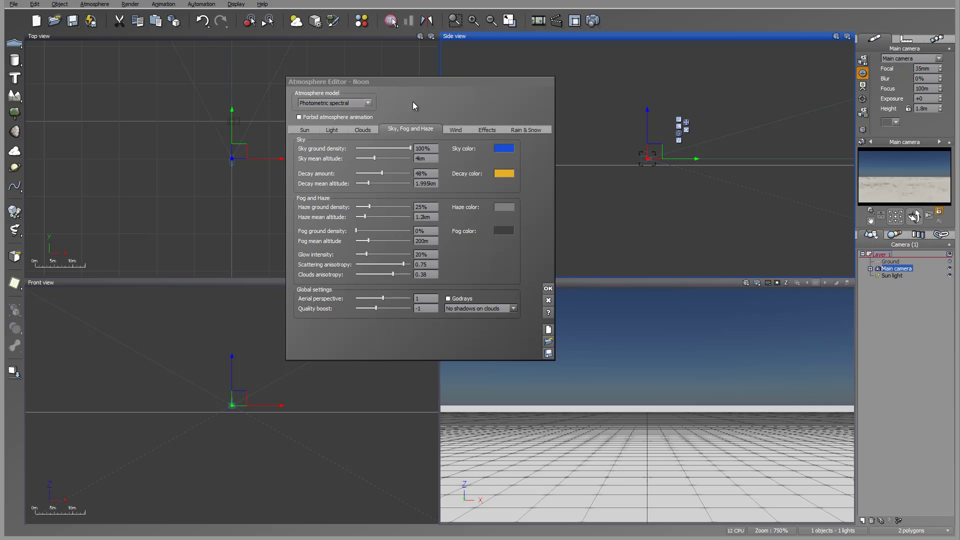
Accept the Noon atmosphere changes and close the Atmosphere Editor
left_click_drag(425, 79, 425, 75)
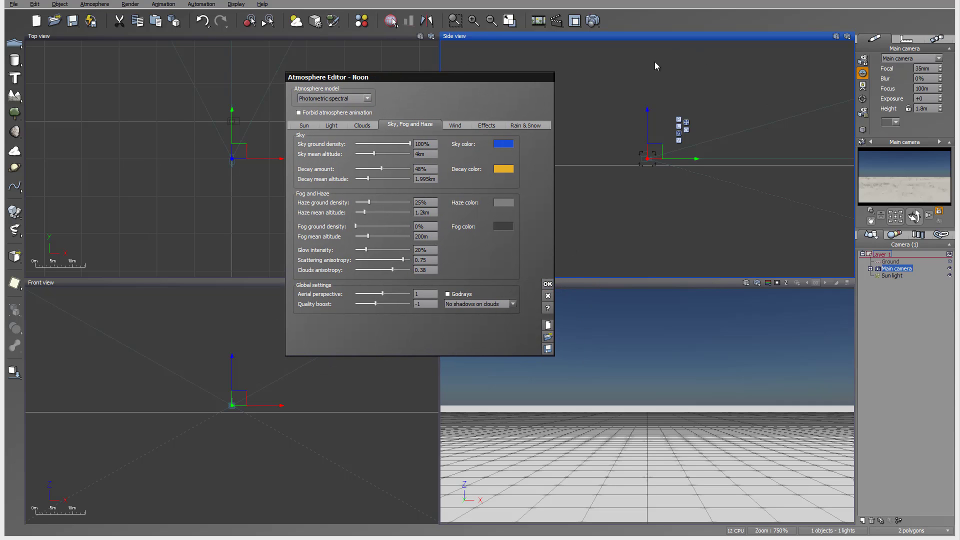
left_click(548, 284)
left_click(15, 284)
Add a quadratic light and open its photometric settings, keeping Pure White colour
left_click(47, 285)
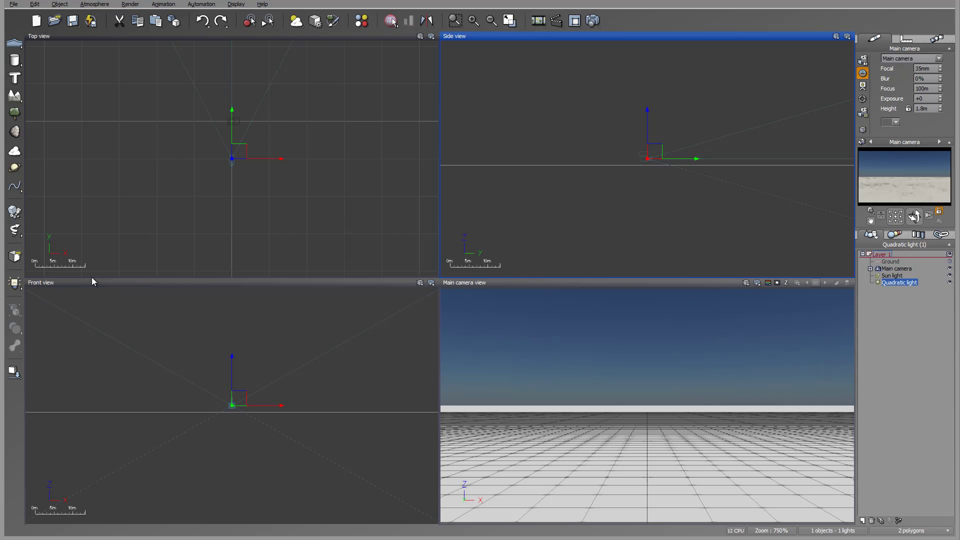
double_click(902, 282)
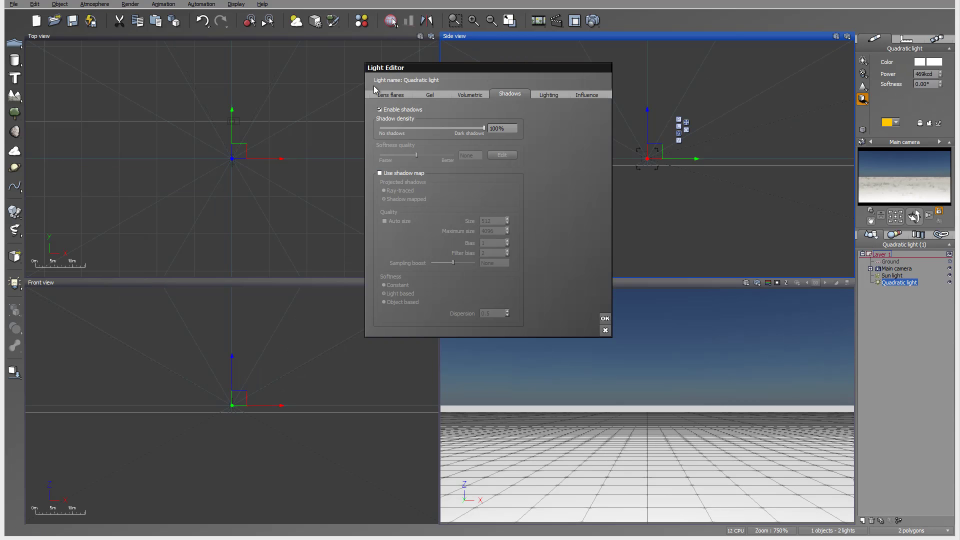
left_click(547, 95)
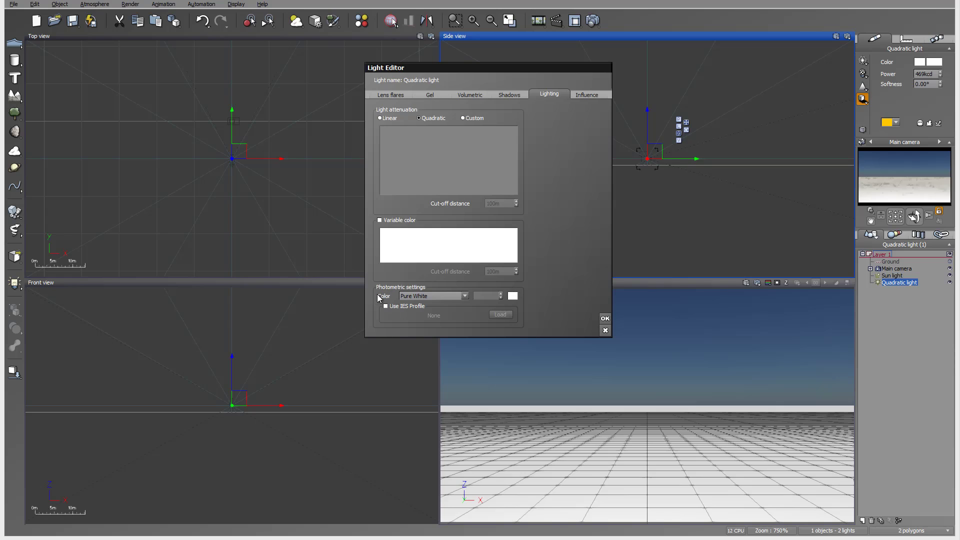
left_click(465, 296)
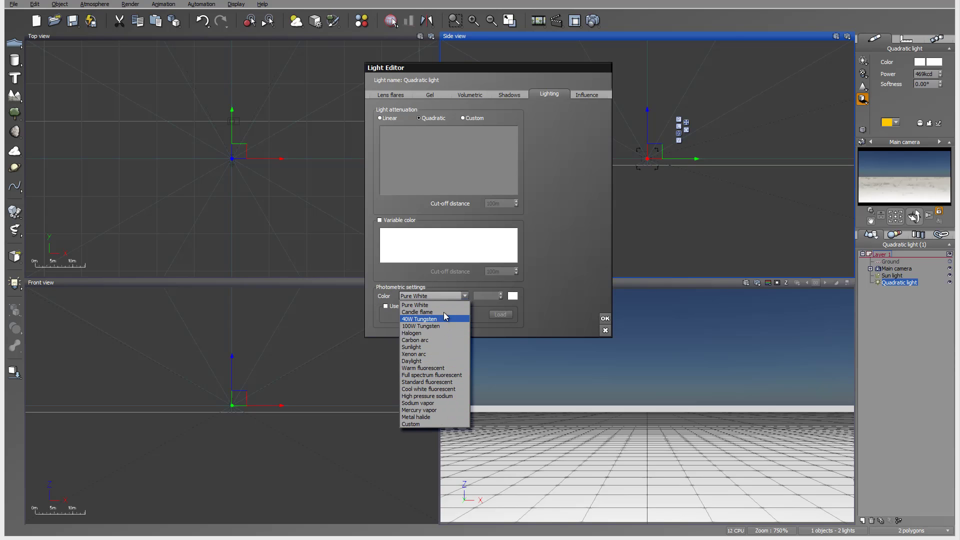
left_click(556, 287)
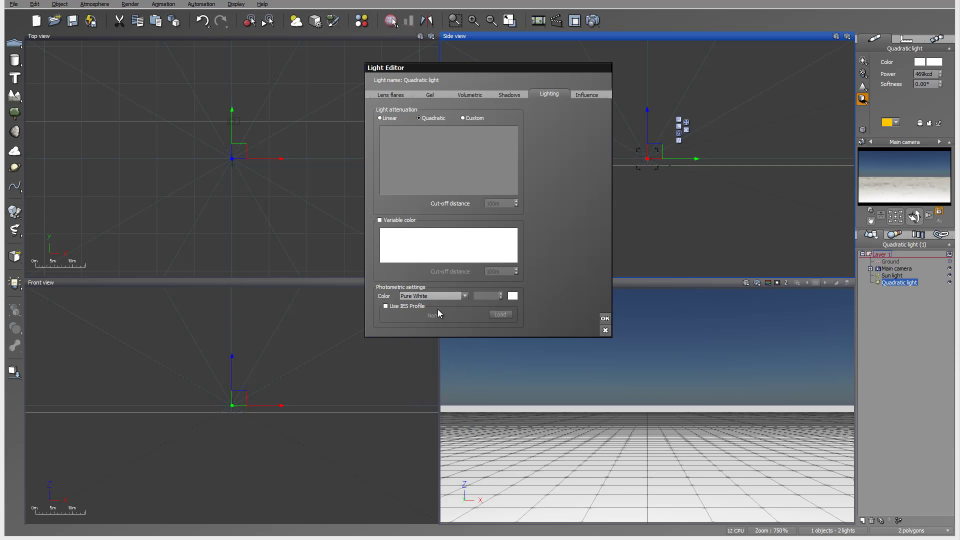
Apply the AreaLight.ies profile to the light, raising power to 11858cd
left_click(394, 307)
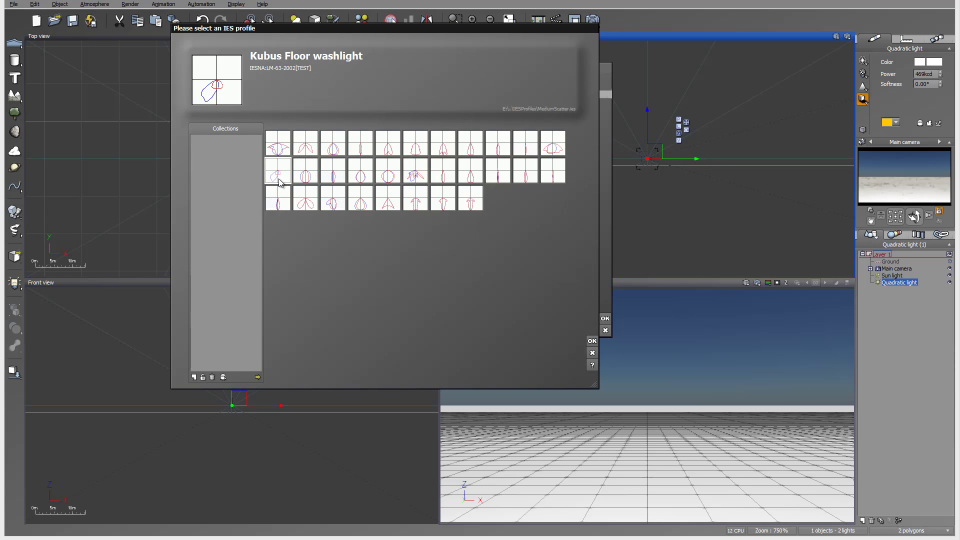
left_click(278, 144)
left_click(592, 342)
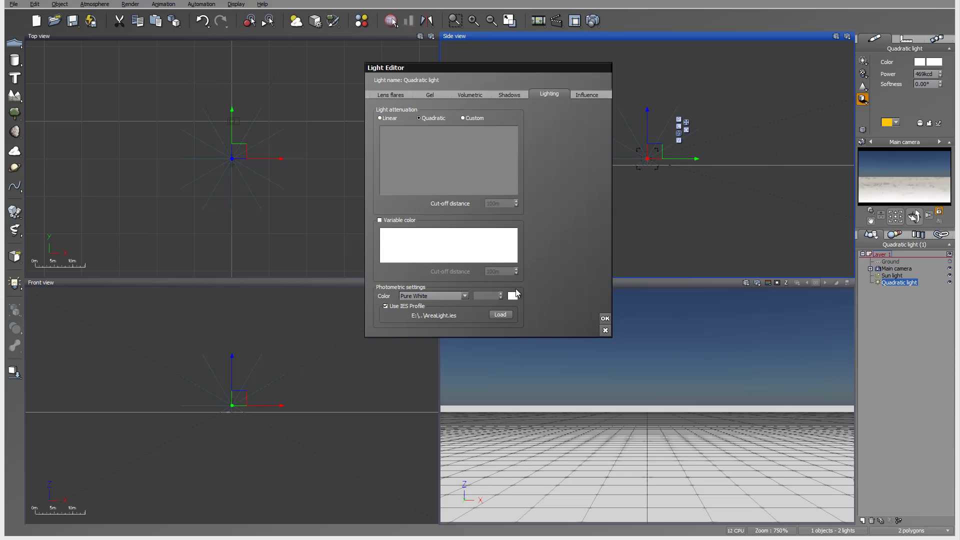
left_click(605, 319)
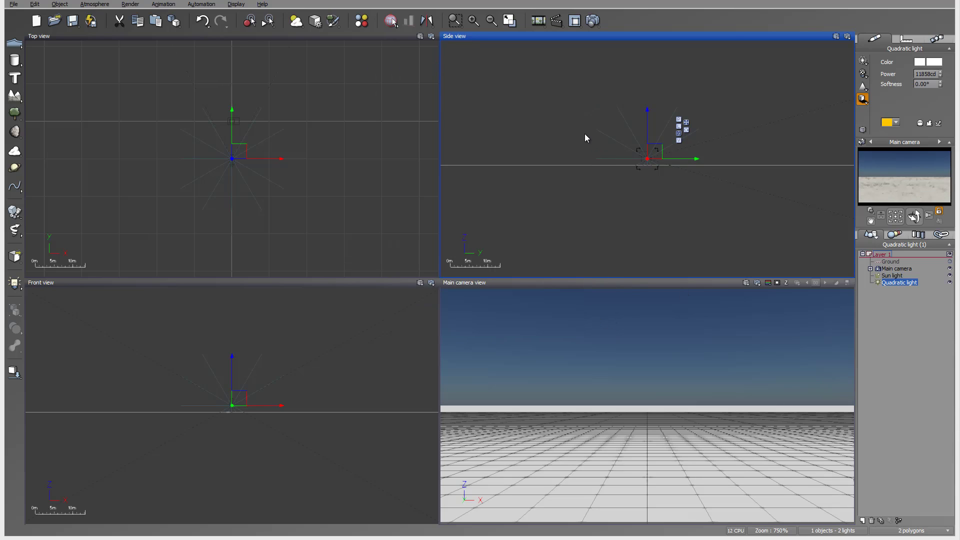
Pan the Side view and delete the Quadratic light from the scene
right_click_drag(567, 109, 553, 163)
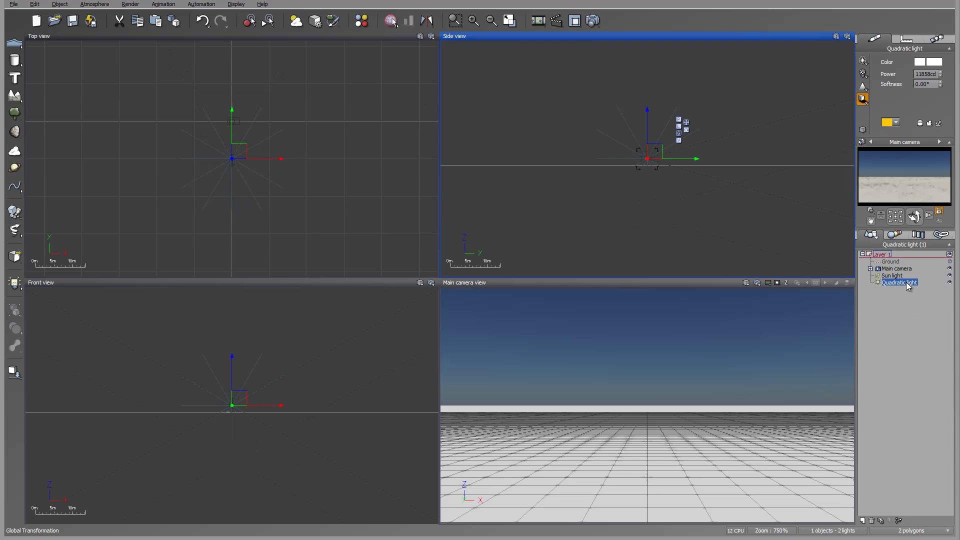
key("Delete")
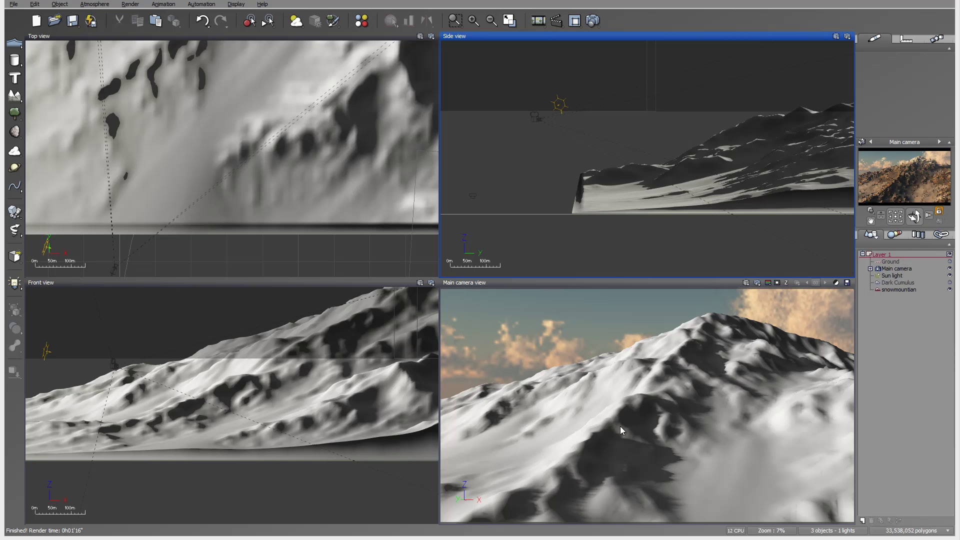
left_click(539, 20)
right_click(528, 254)
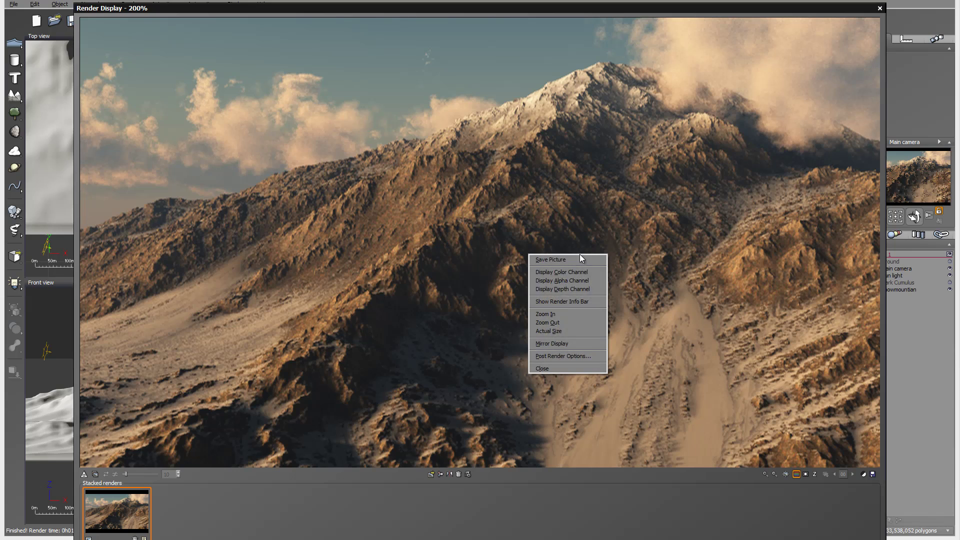
left_click(569, 332)
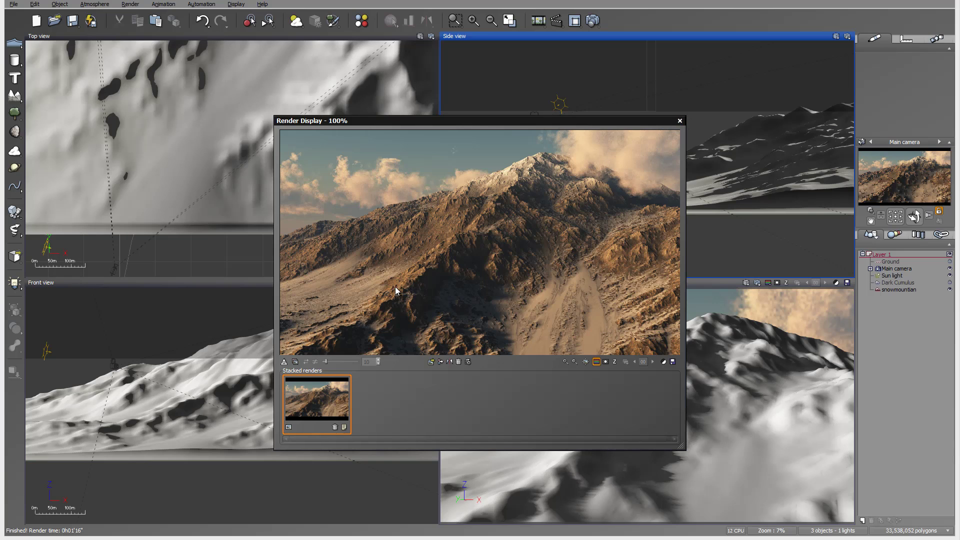
Set the atmosphere model to Photometric spectral with automatic atmosphere and camera exposure adjustment
left_click(680, 121)
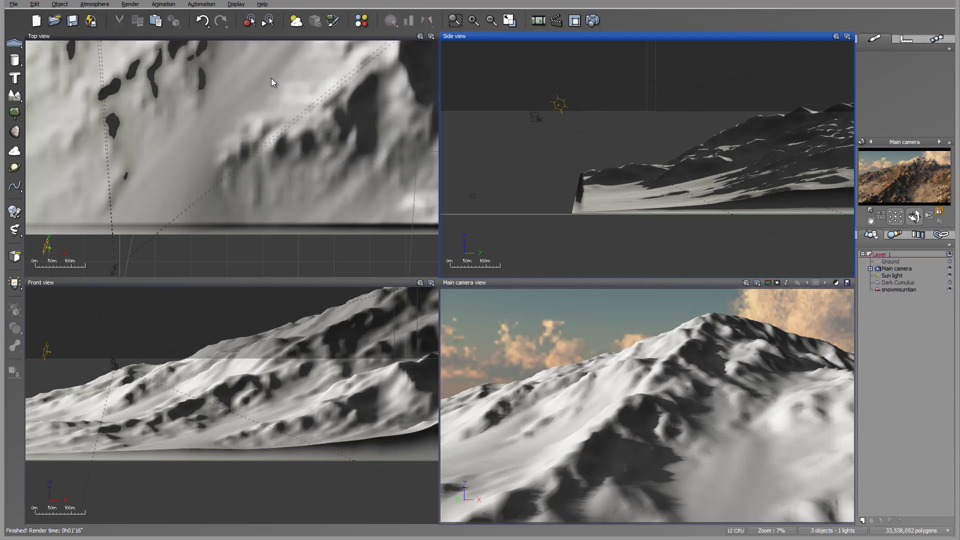
left_click(99, 5)
left_click(75, 69)
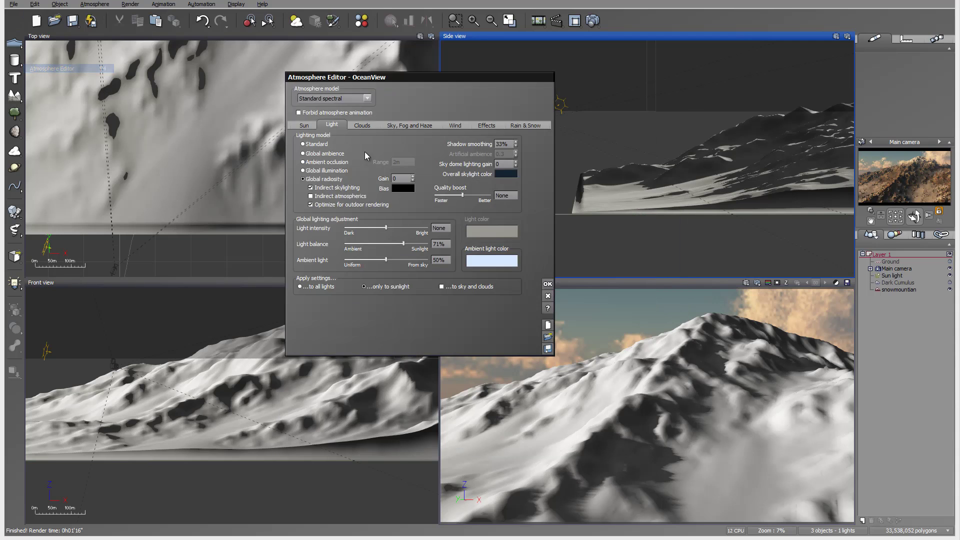
left_click(365, 98)
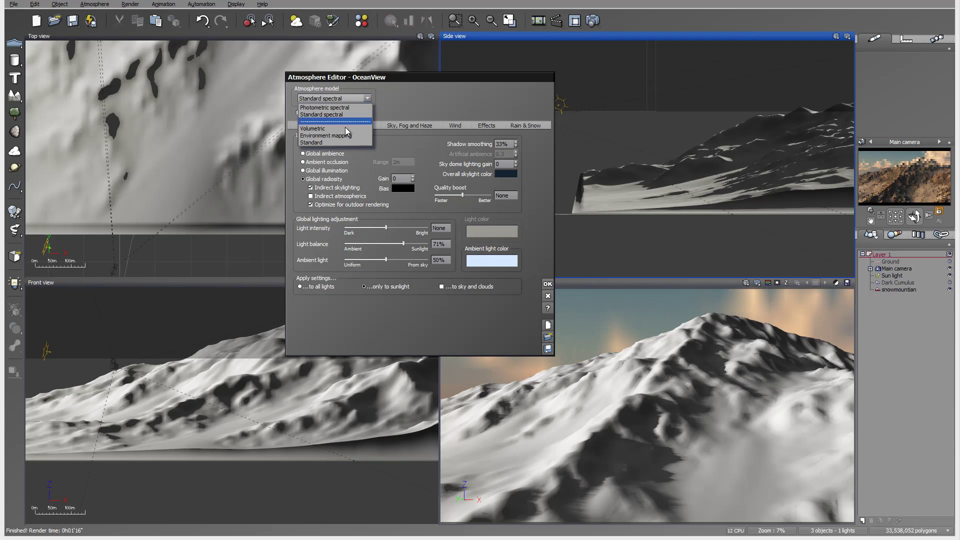
left_click(327, 107)
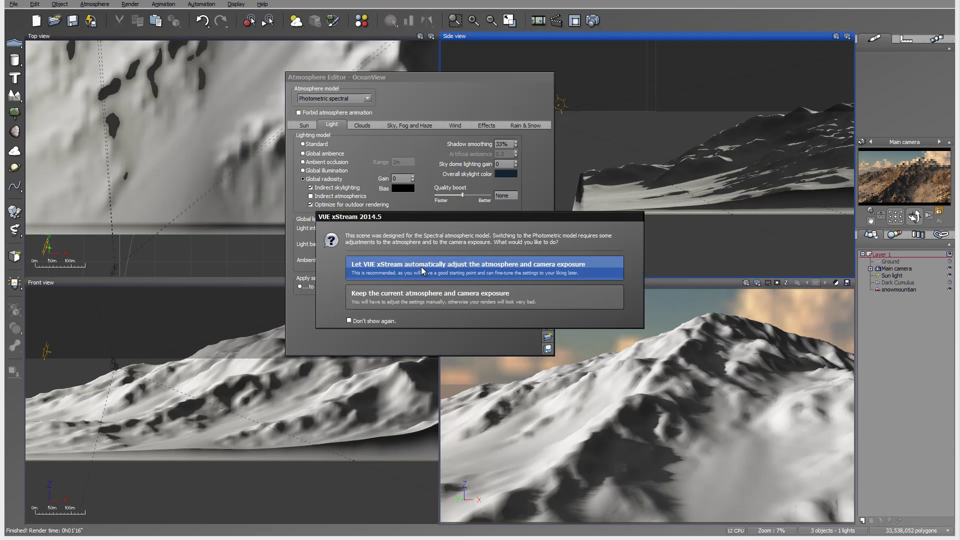
left_click(444, 271)
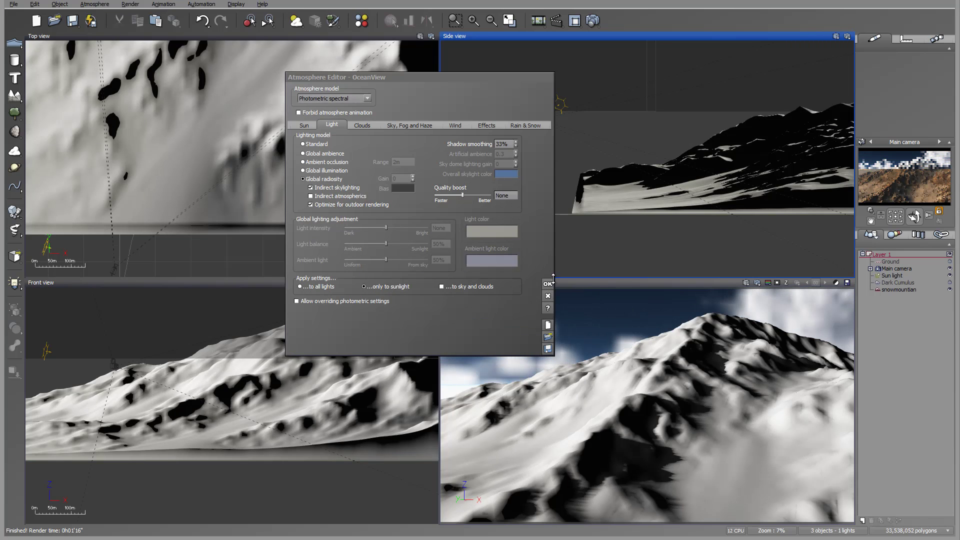
Render the scene with the Photometric spectral atmosphere and zoom the render display out to 100%
left_click(594, 21)
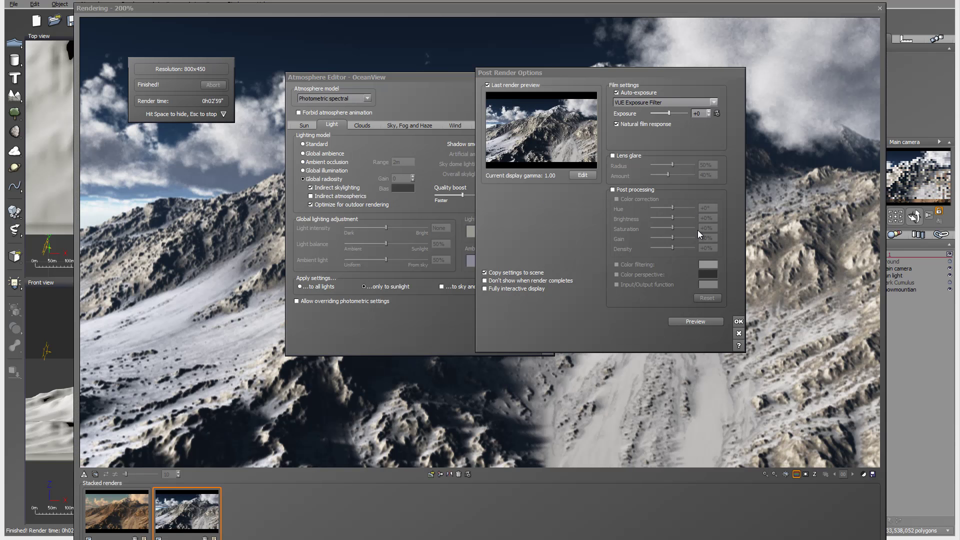
left_click(739, 322)
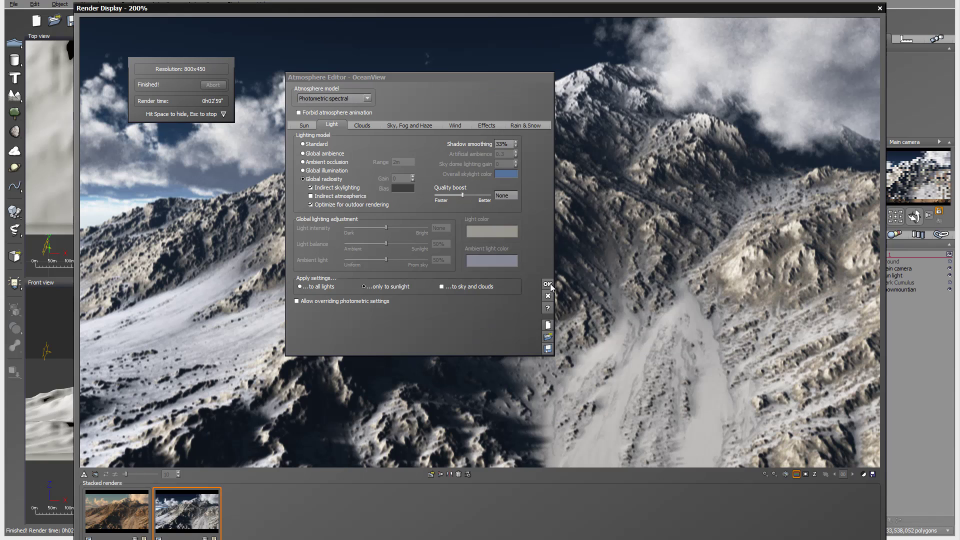
key("Escape")
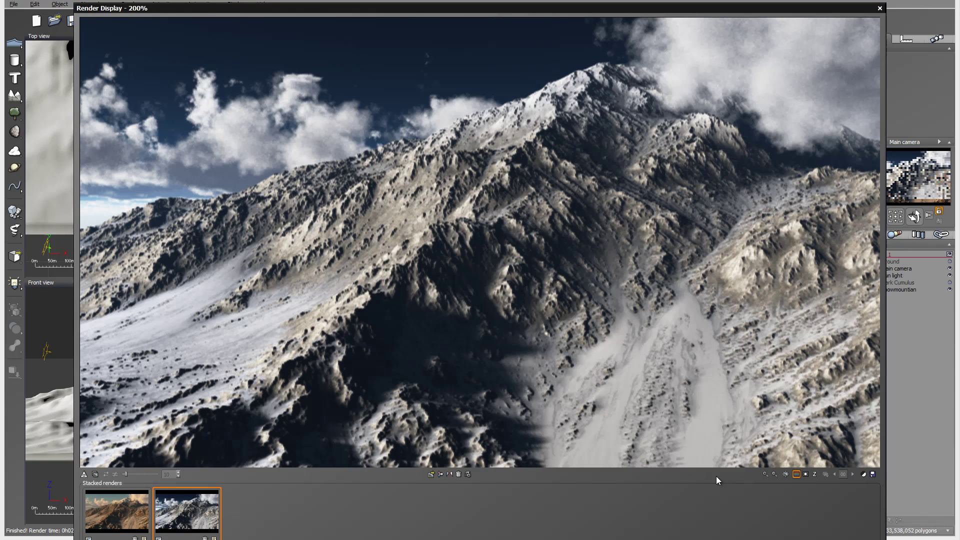
right_click(552, 335)
left_click(590, 405)
Compare the new snowy render against the earlier brown render in the stacked renders
left_click(316, 394)
left_click(387, 393)
left_click(330, 393)
left_click(365, 405)
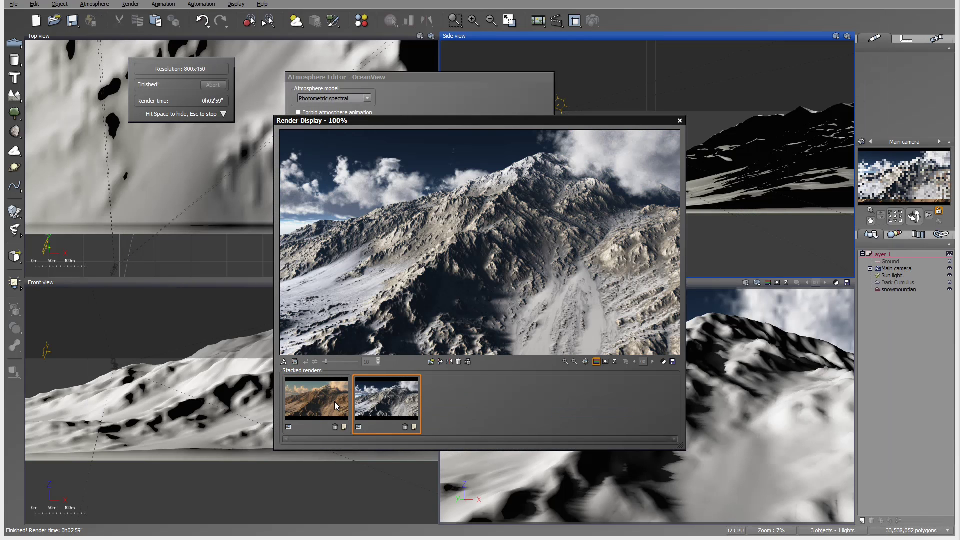
left_click(338, 395)
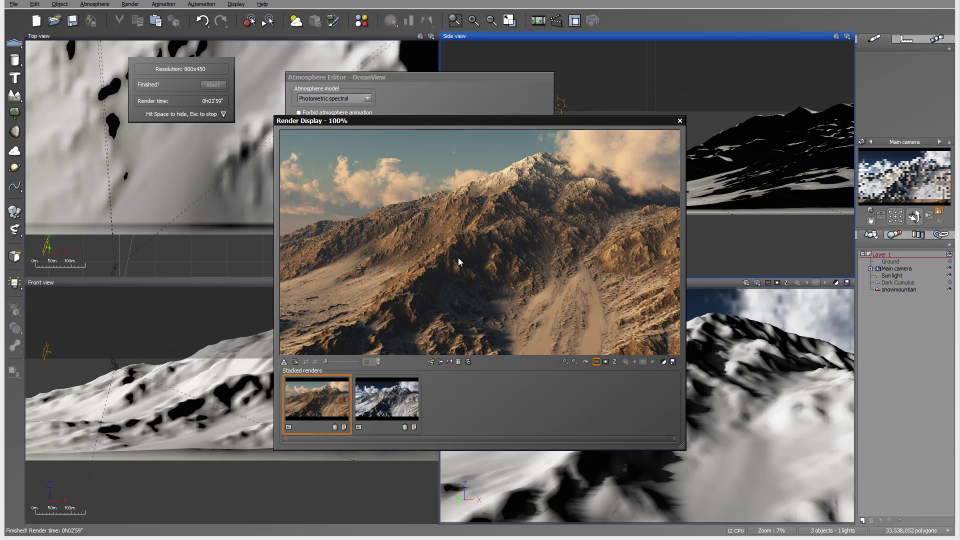
left_click(388, 412)
left_click(344, 401)
left_click(364, 407)
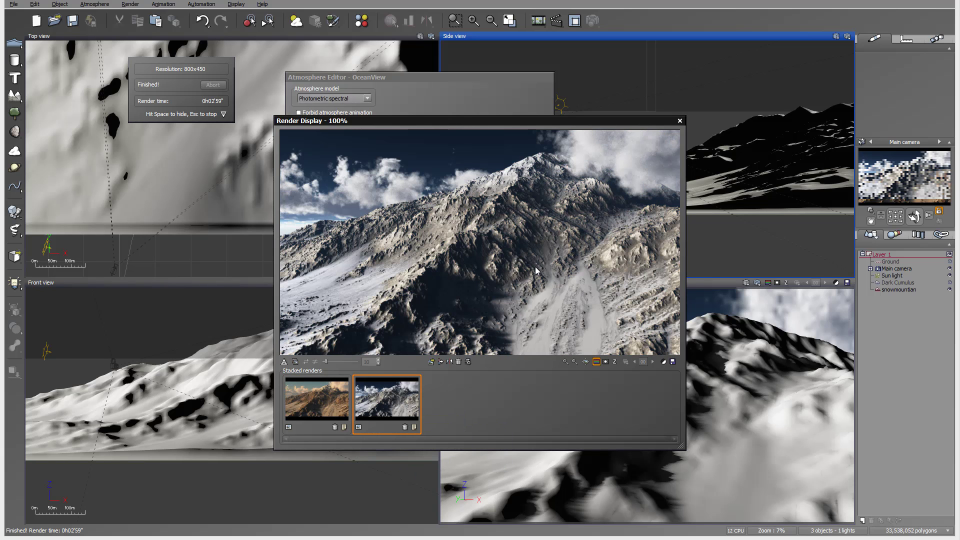
left_click(349, 399)
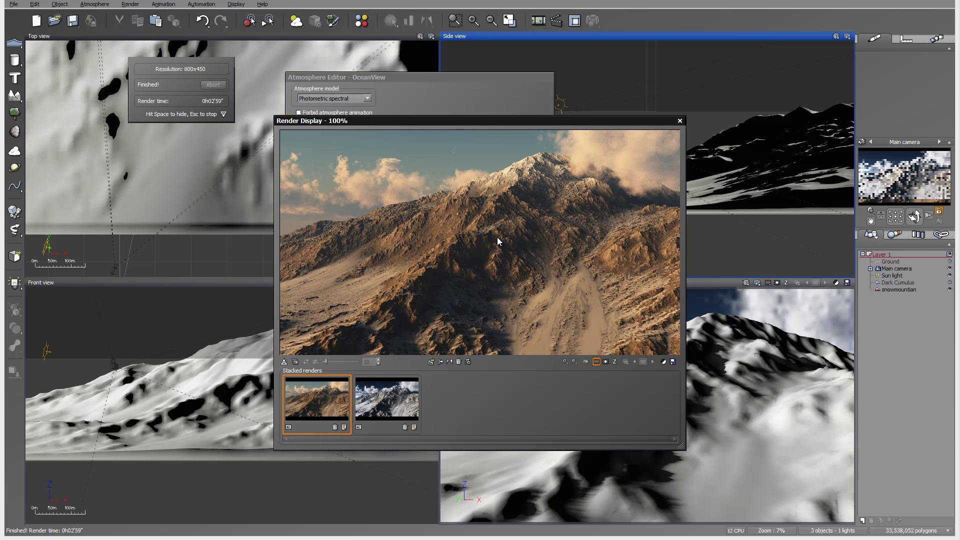
left_click(394, 409)
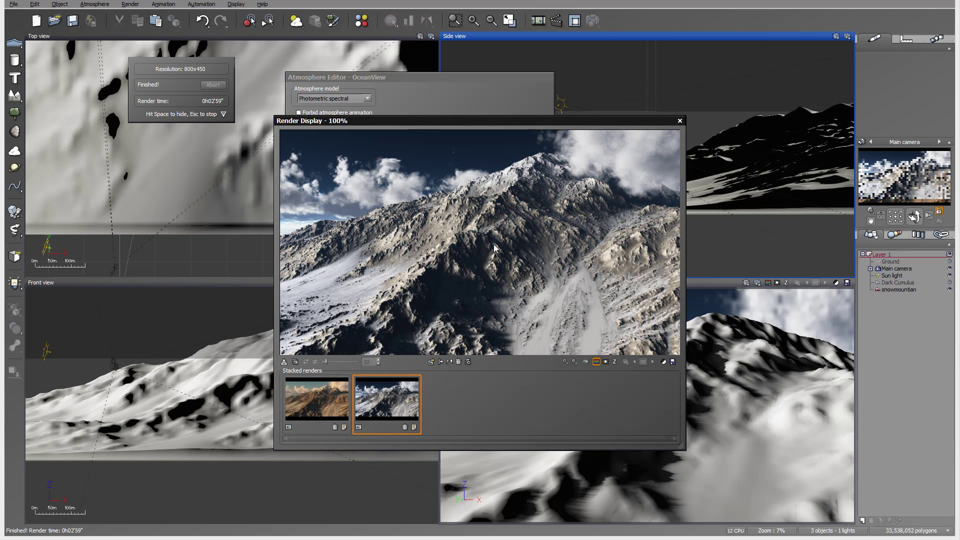
left_click(680, 121)
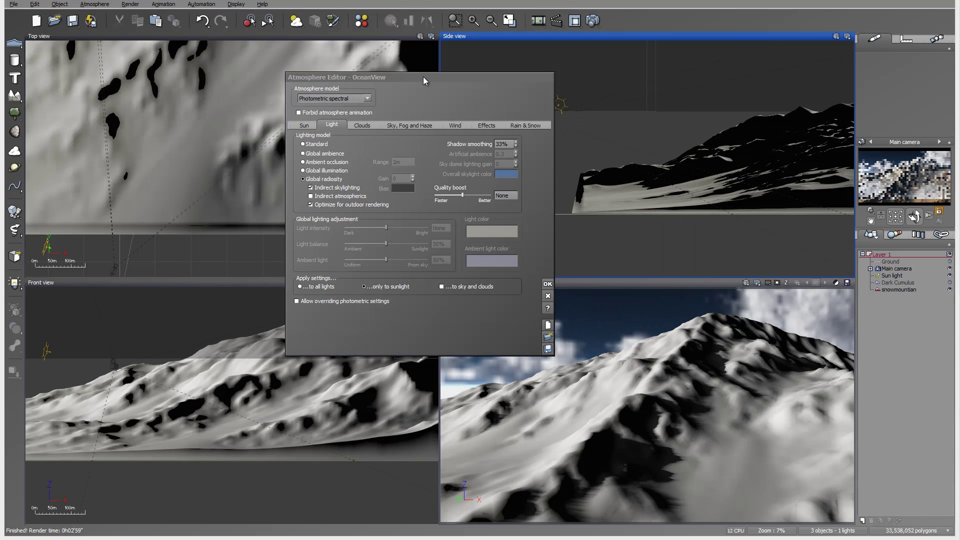
Lower sky mean altitude to about 1.2km, raise fog ground density to 17% and haze density
left_click_drag(423, 77, 414, 90)
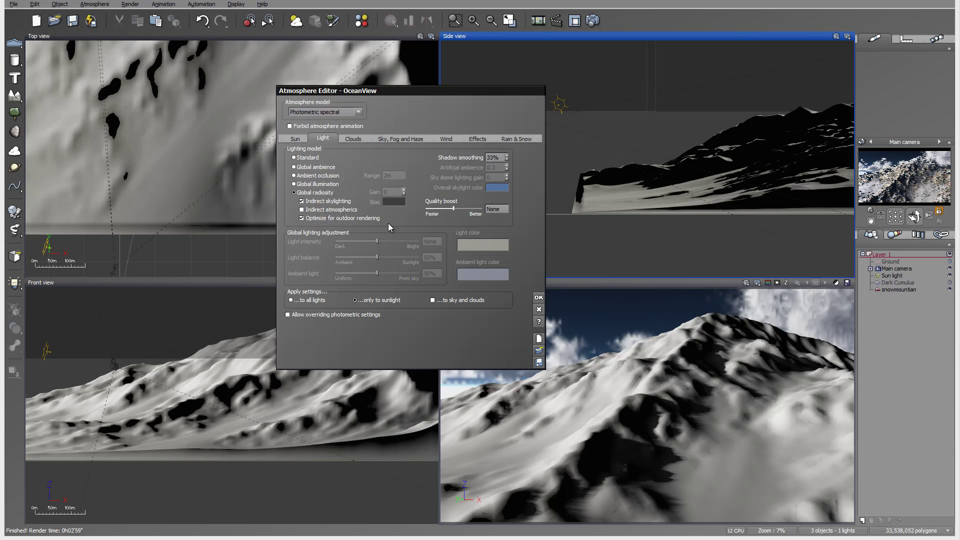
left_click(401, 139)
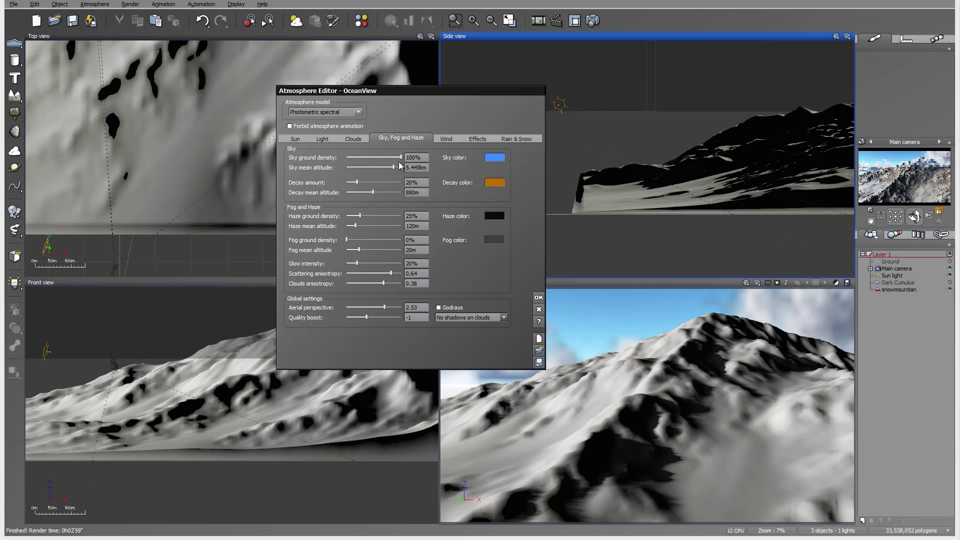
left_click_drag(394, 167, 381, 194)
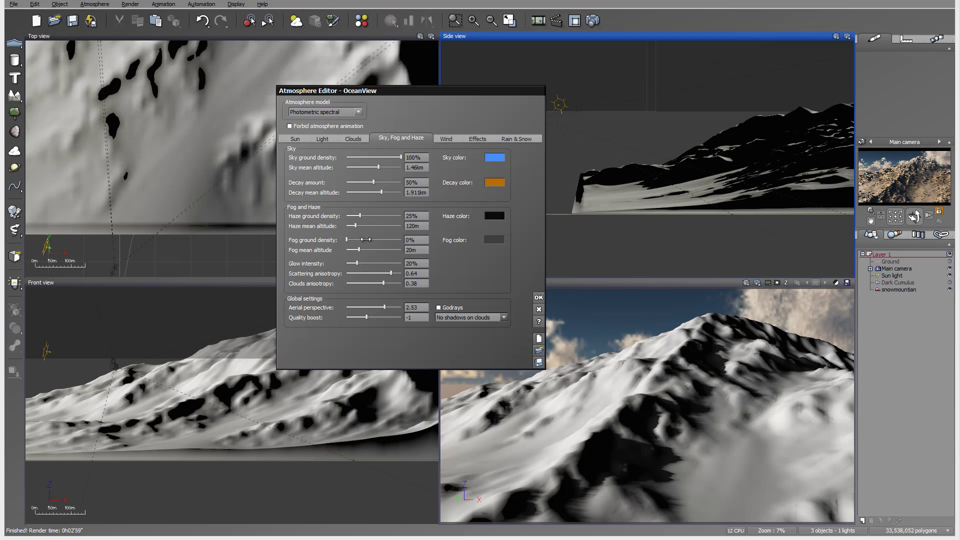
left_click_drag(360, 239, 377, 249)
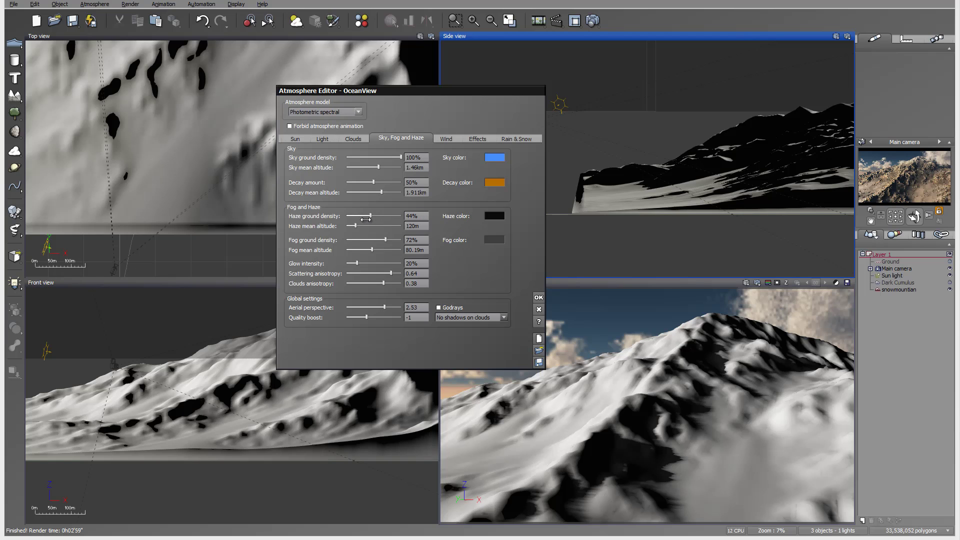
left_click_drag(363, 222, 365, 221)
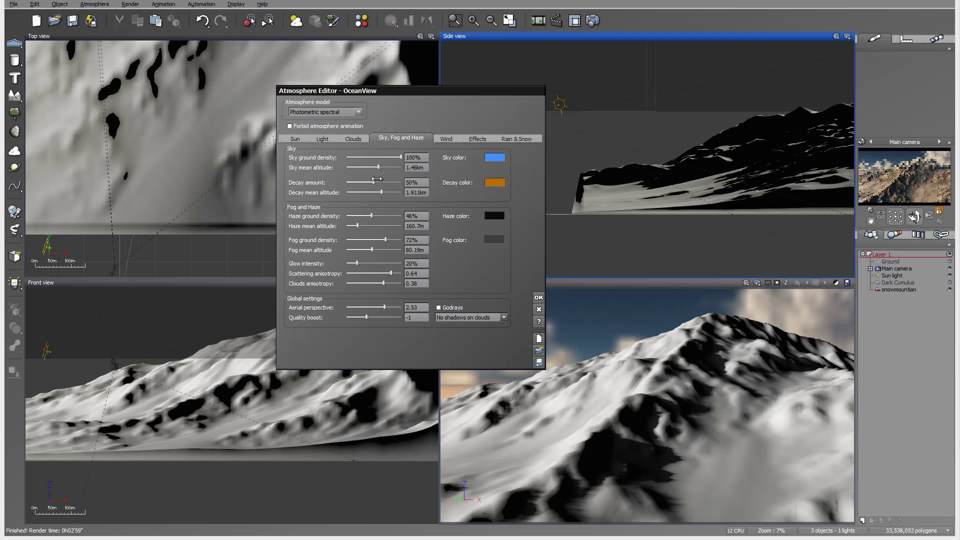
Set sky decay to 70%, glow 19%, anisotropy 0.73, aerial perspective 4.77, decay altitude 1.274km
mouse_move(378, 179)
left_mouse_down()
mouse_move(387, 180)
mouse_move(383, 167)
left_mouse_up()
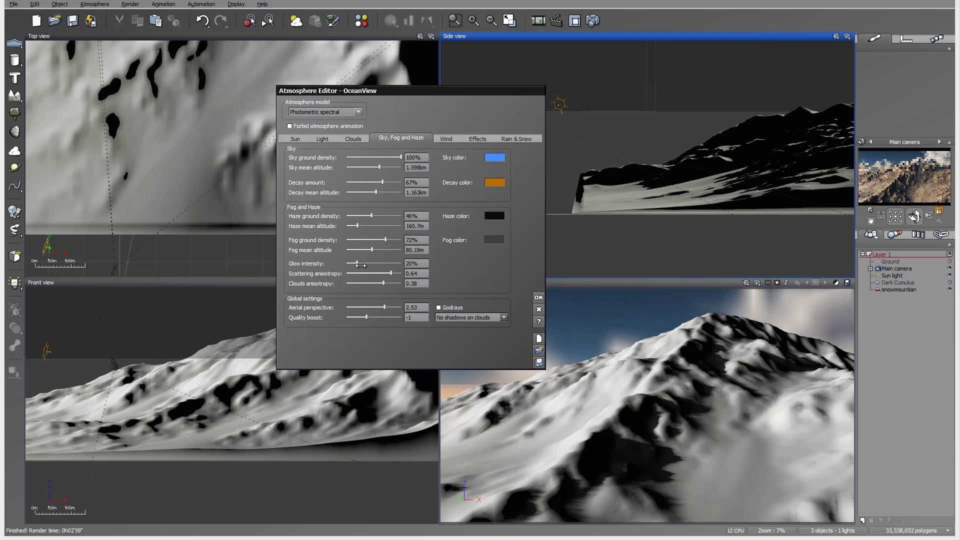
left_click_drag(359, 264, 398, 272)
left_click_drag(384, 307, 395, 307)
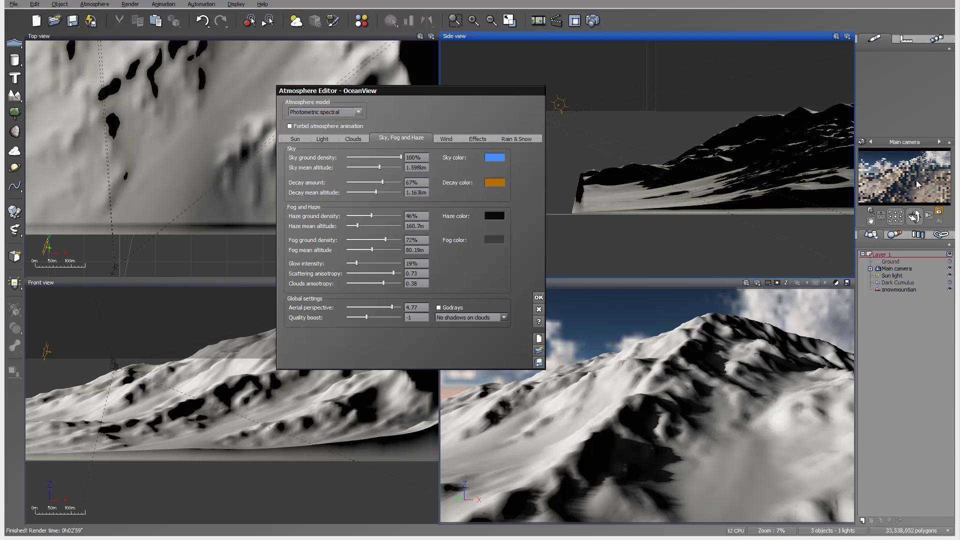
left_click_drag(375, 192, 377, 192)
Try overriding photometric lighting to adjust light balance, then revert to the pure photometric model
left_click(323, 139)
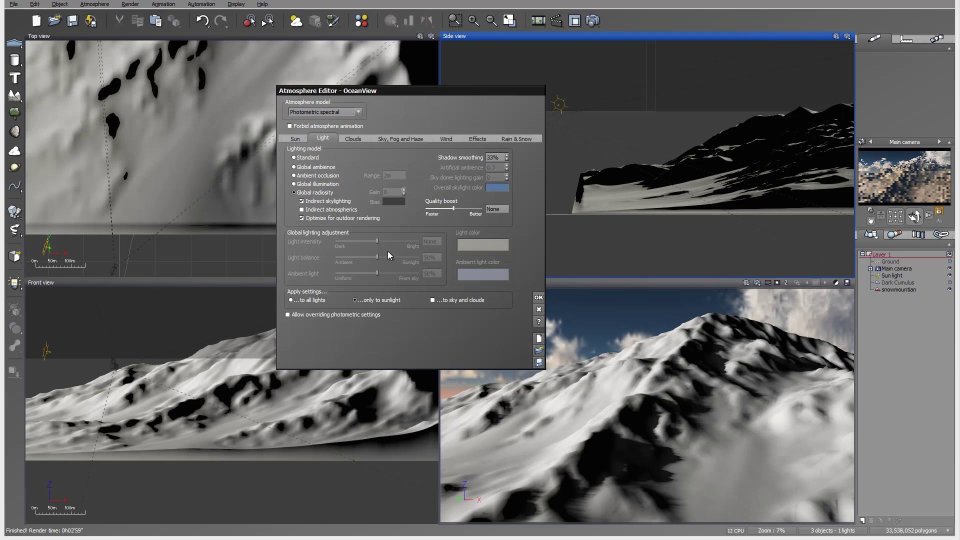
left_click(288, 315)
left_click_drag(378, 257, 409, 256)
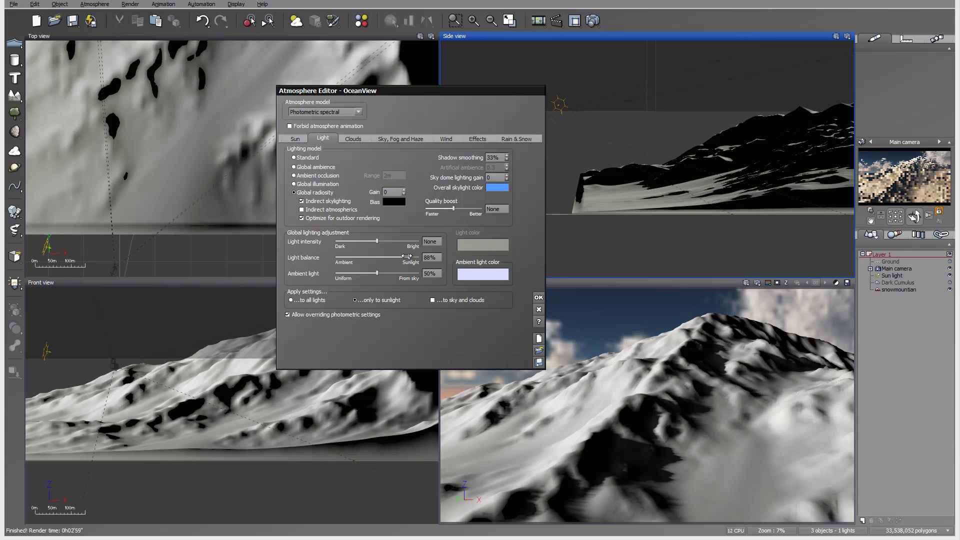
left_click_drag(409, 257, 395, 257)
left_click(288, 315)
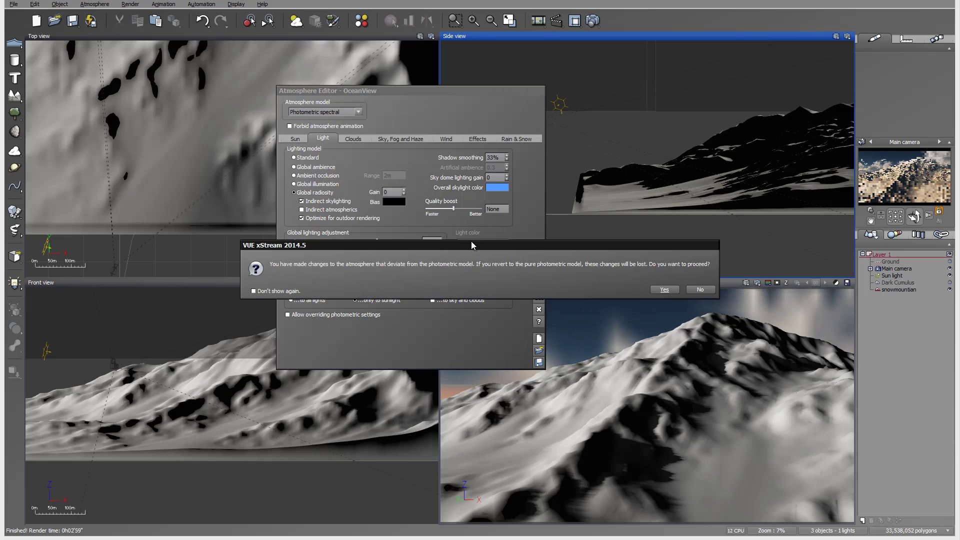
key("Return")
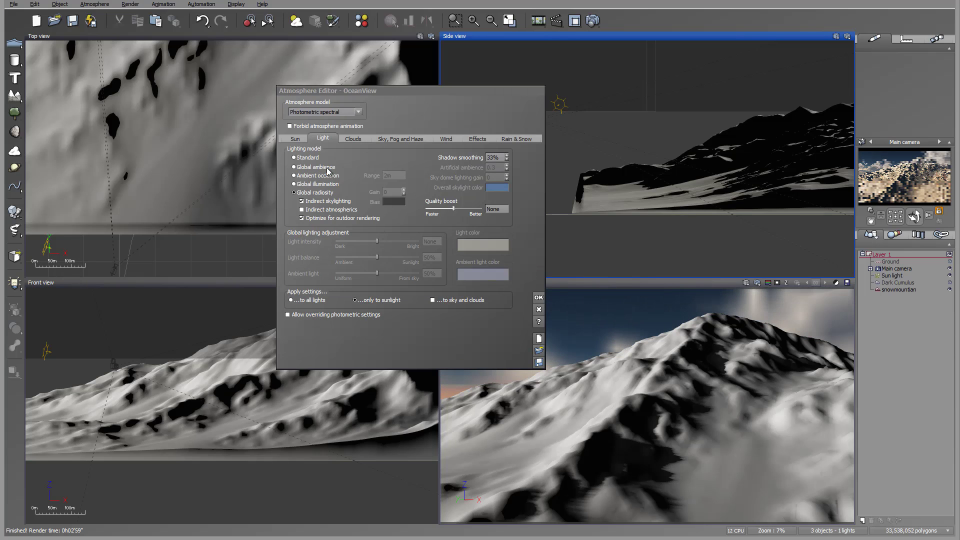
Render the mountain scene again and display the result at actual 100% size
left_click(594, 21)
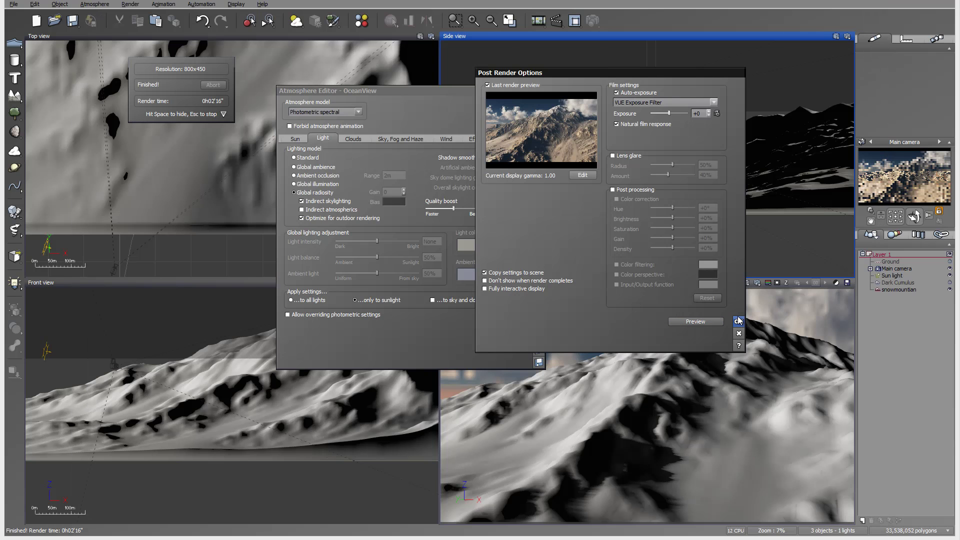
left_click(739, 321)
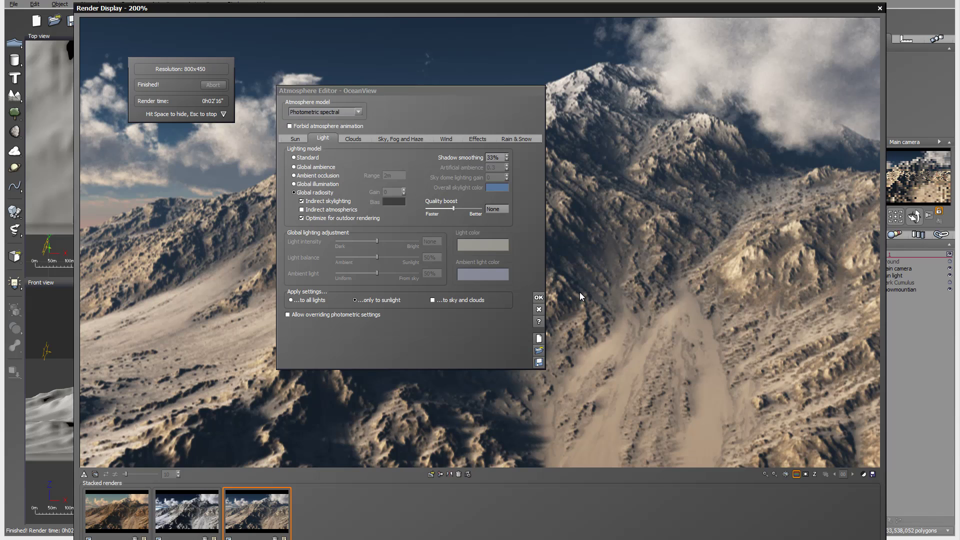
right_click(638, 280)
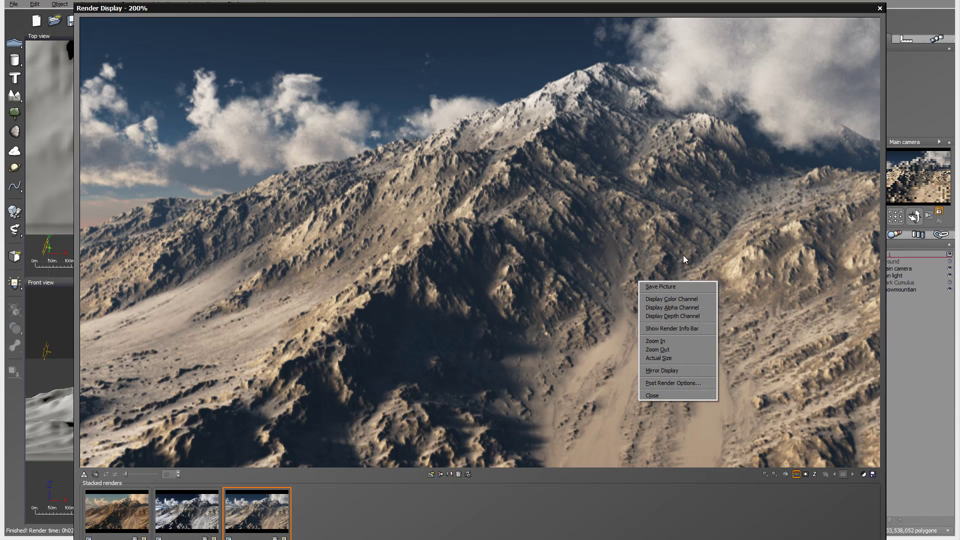
left_click(678, 359)
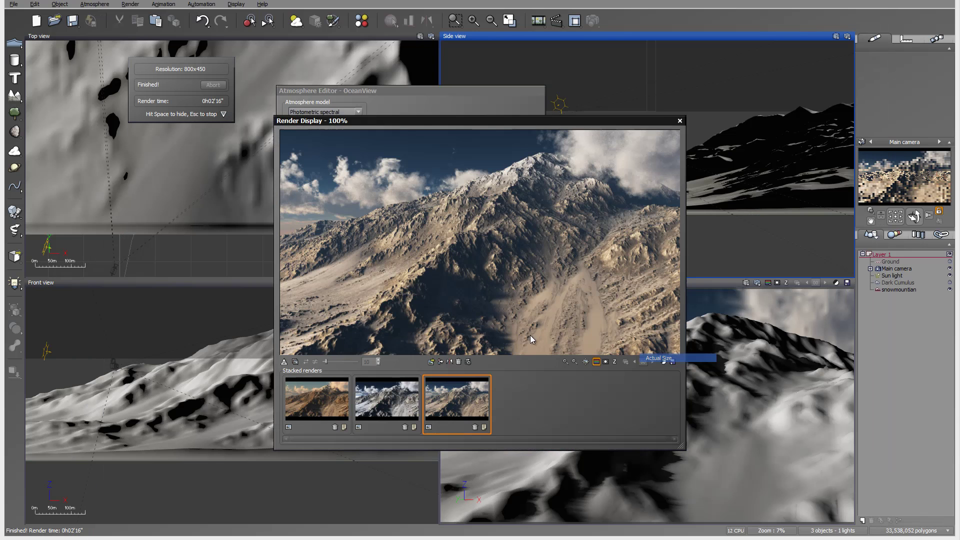
Flip between the warm first, snowy second and cooler third stacked renders, ending on the newest
left_click(336, 403)
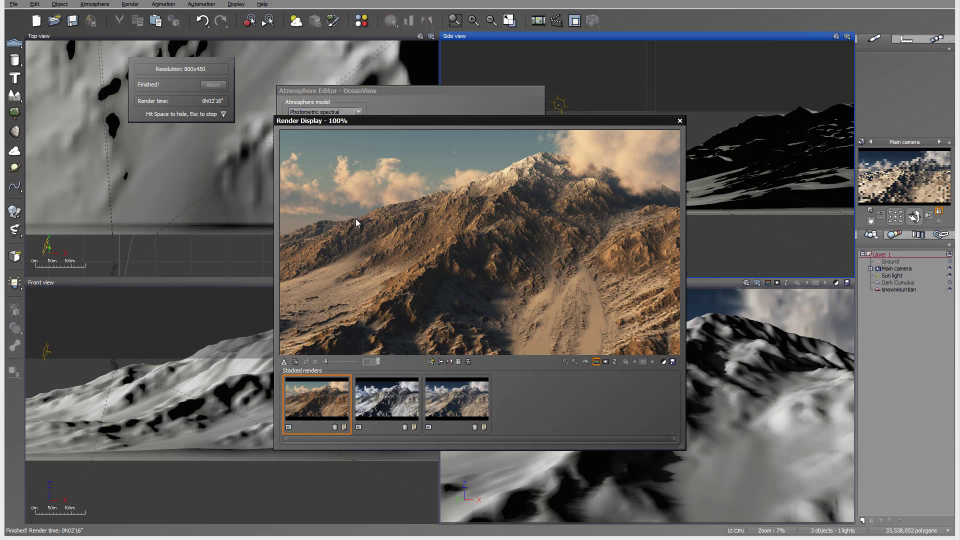
left_click(403, 386)
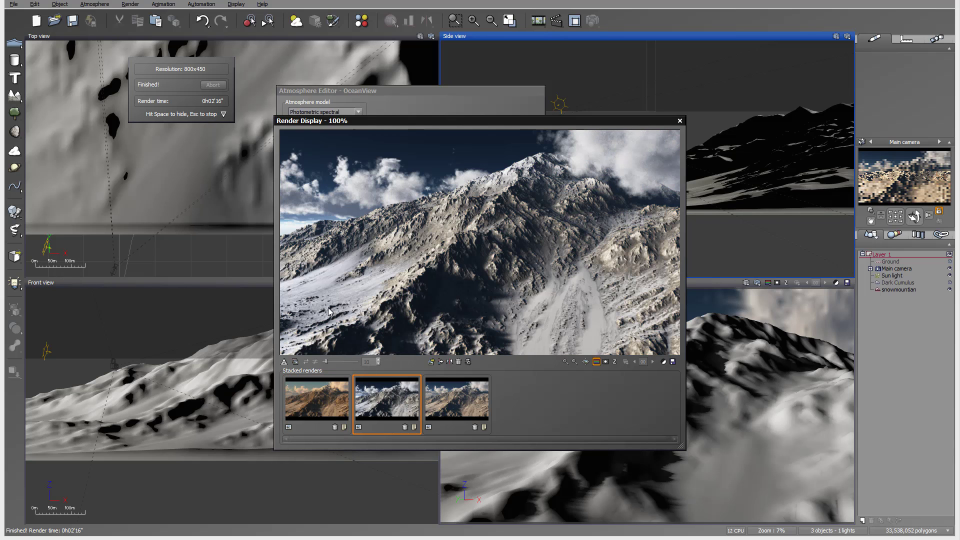
left_click(484, 384)
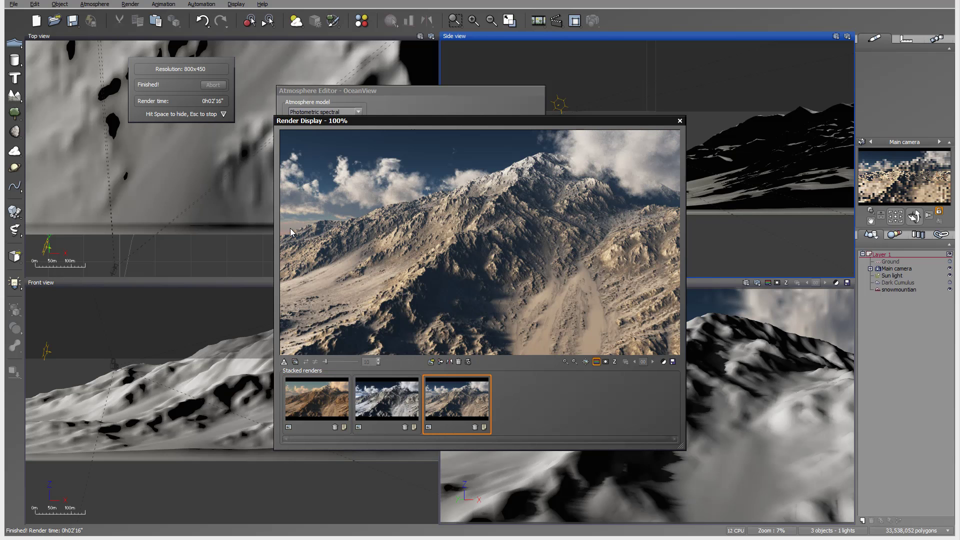
left_click(331, 386)
left_click(453, 395)
left_click(335, 404)
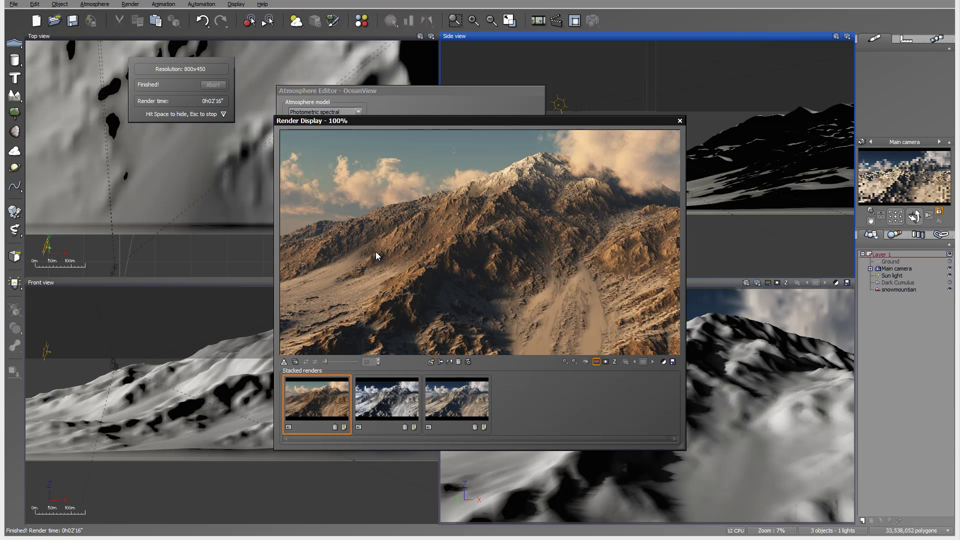
left_click(462, 382)
left_click_drag(328, 401, 317, 399)
left_click(316, 398)
left_click(457, 402)
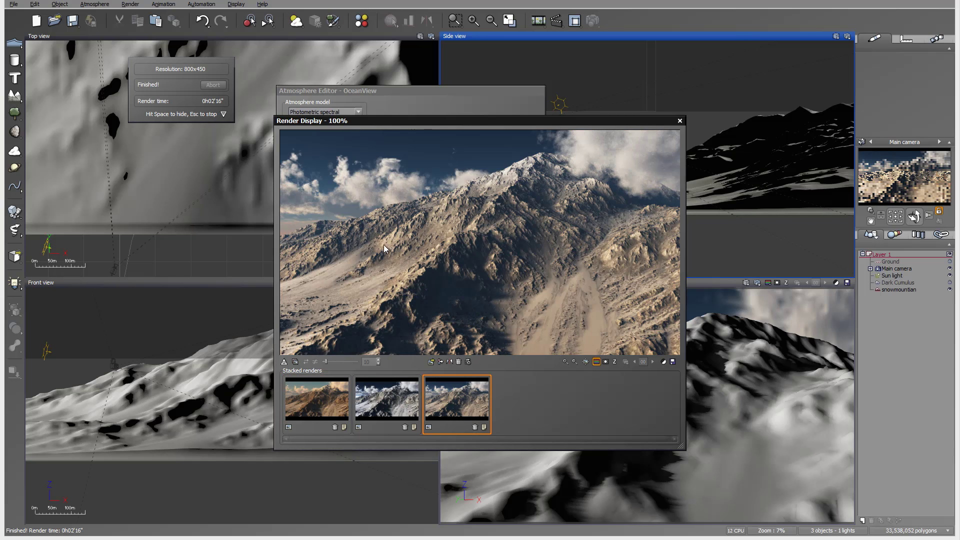
left_click(325, 400)
left_click(390, 405)
left_click(438, 409)
left_click(335, 395)
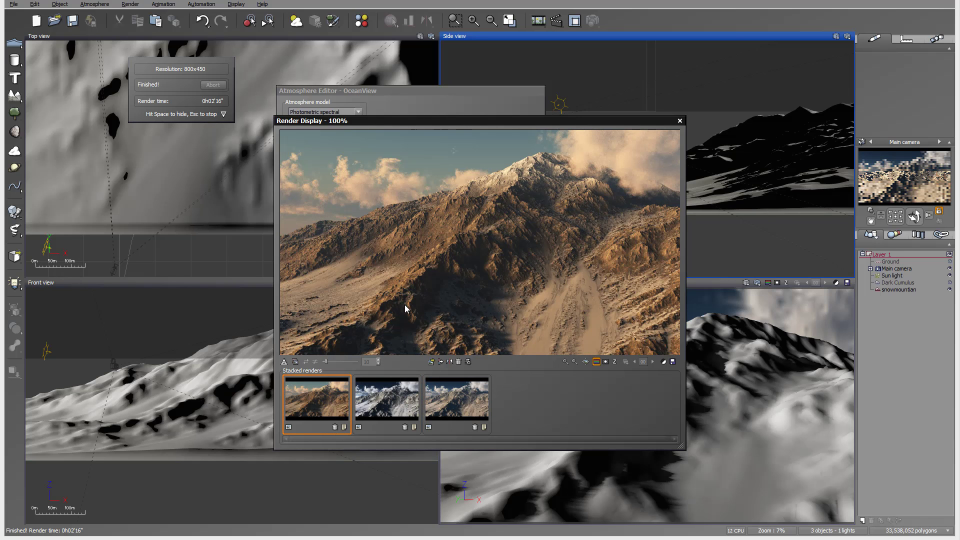
left_click(462, 409)
left_click(335, 406)
left_click(460, 403)
left_click(334, 400)
left_click(459, 403)
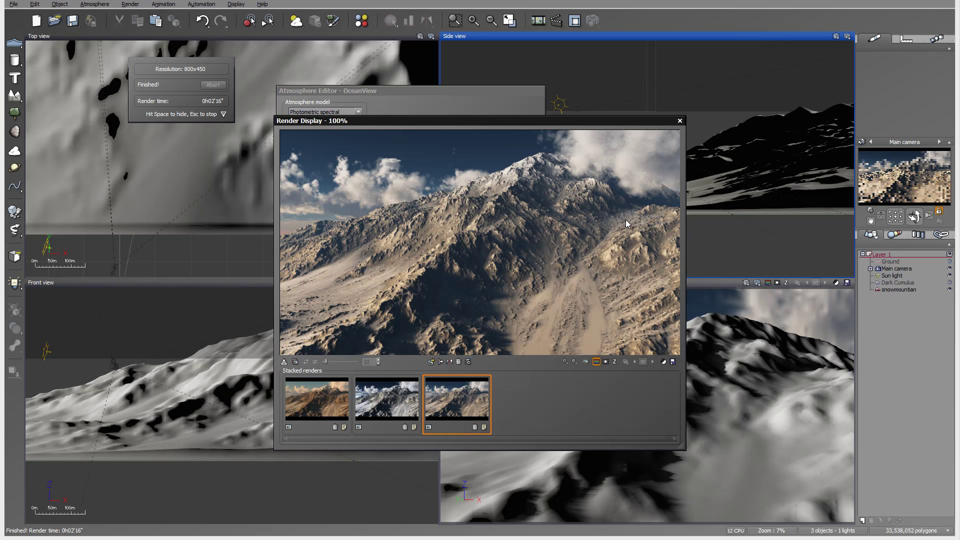
left_click(332, 395)
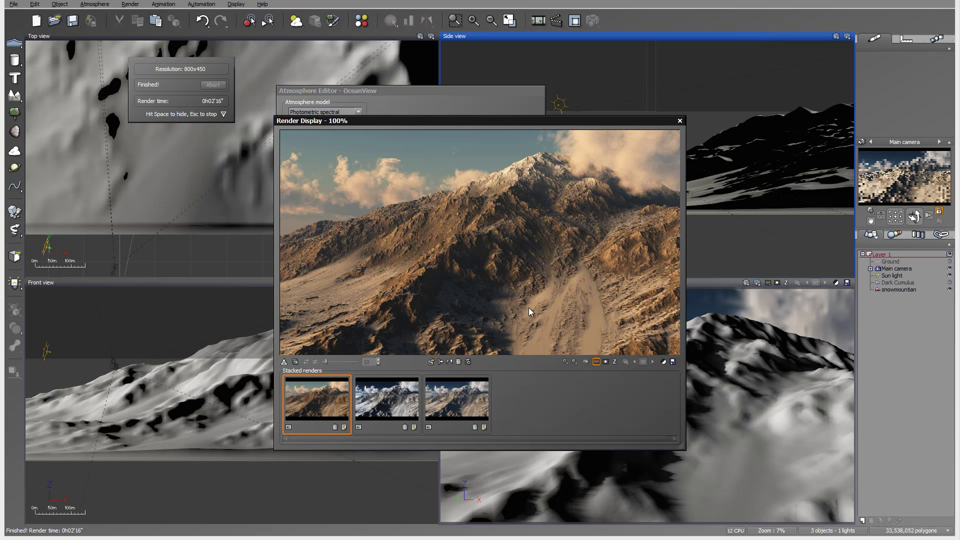
left_click(457, 400)
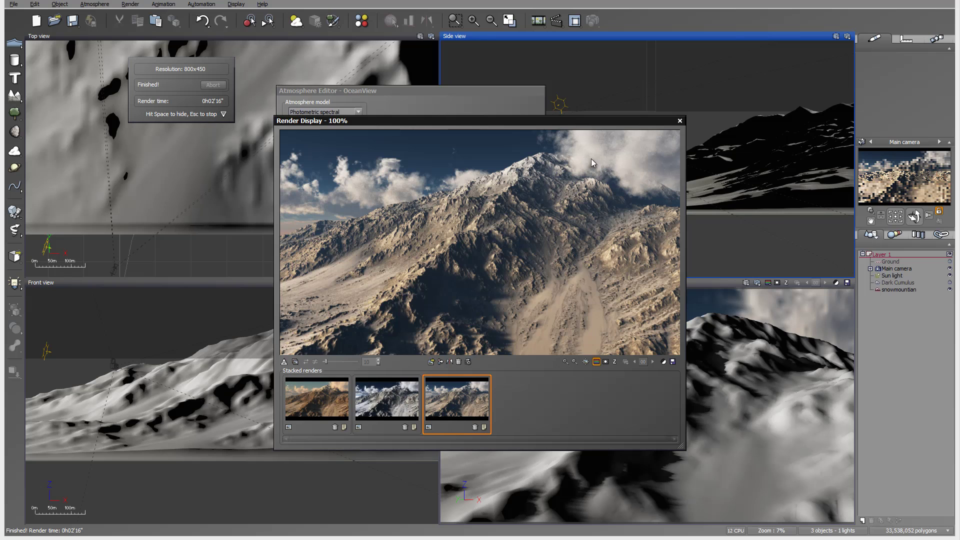
left_click(337, 390)
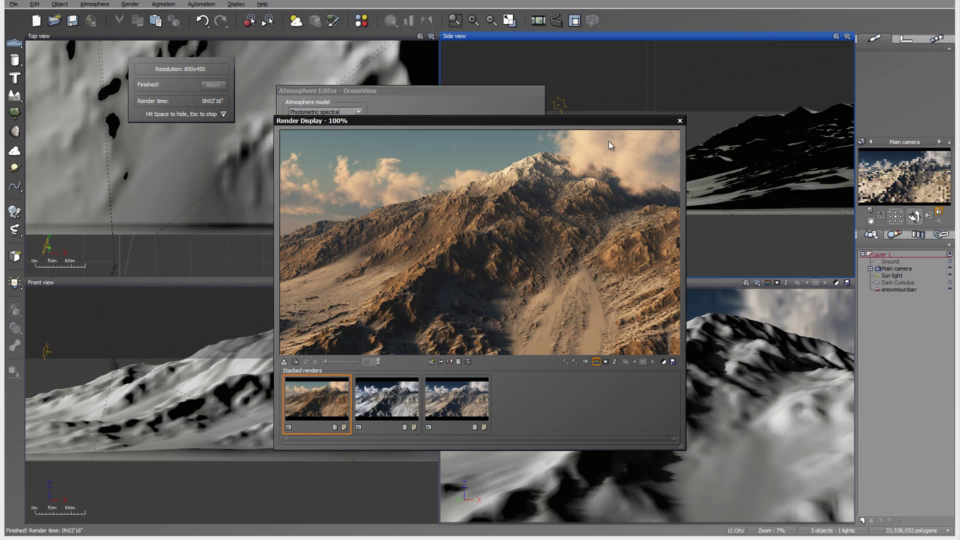
left_click(471, 399)
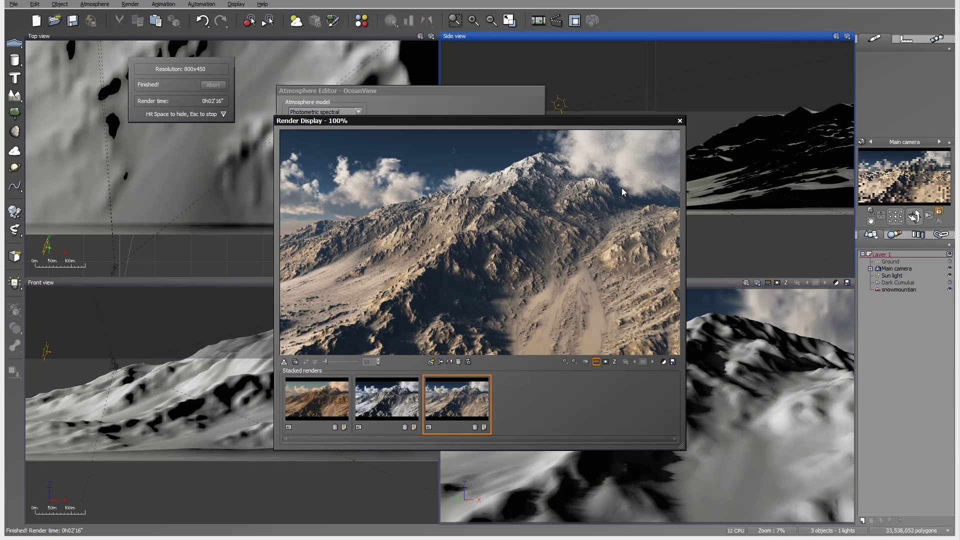
Close the Render Display to reveal the Atmosphere Editor's Light settings
left_click(680, 121)
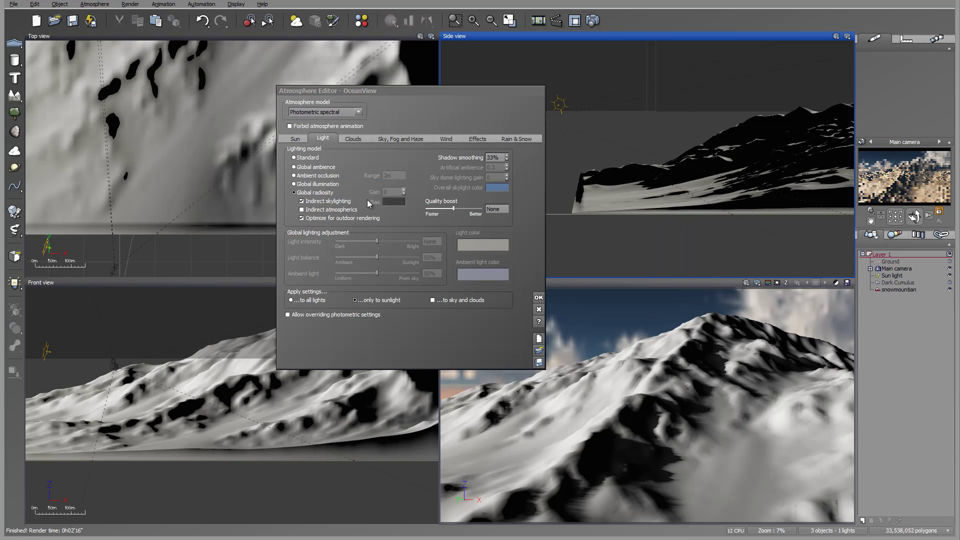